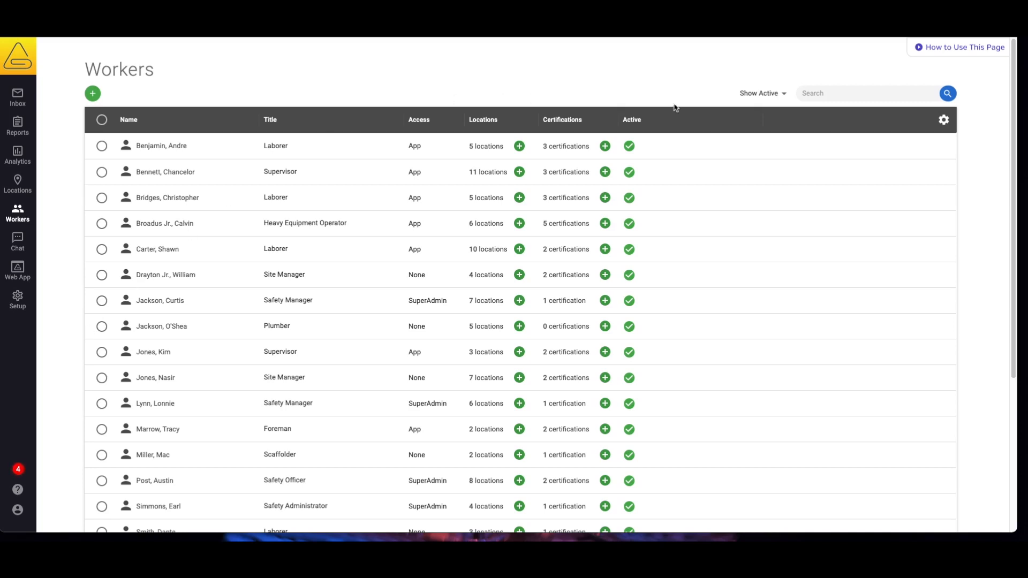
# Explore the Workers list's filter, a name search and rows per page, leaving everything unchanged
pyautogui.click(775, 94)
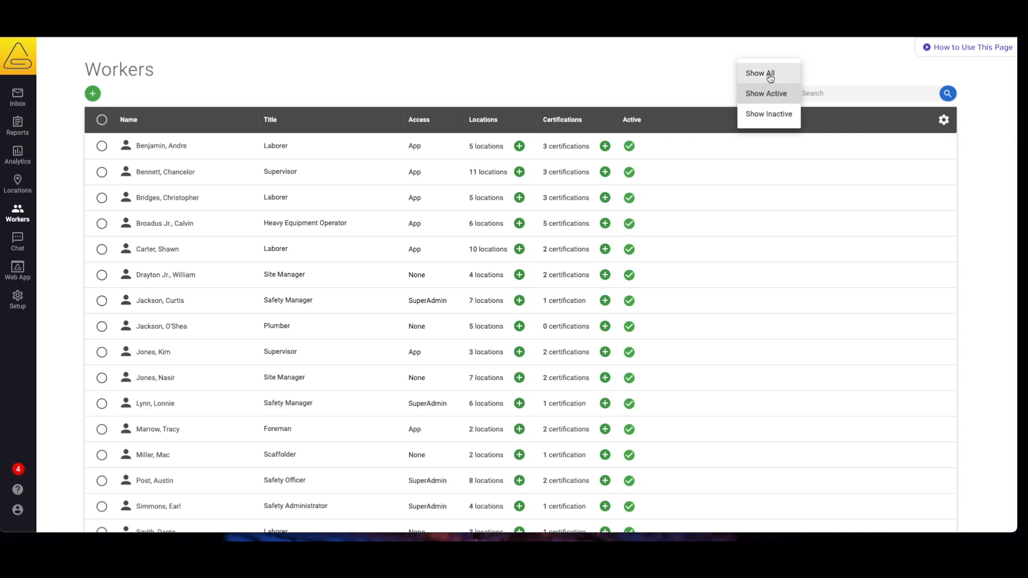
pyautogui.click(699, 81)
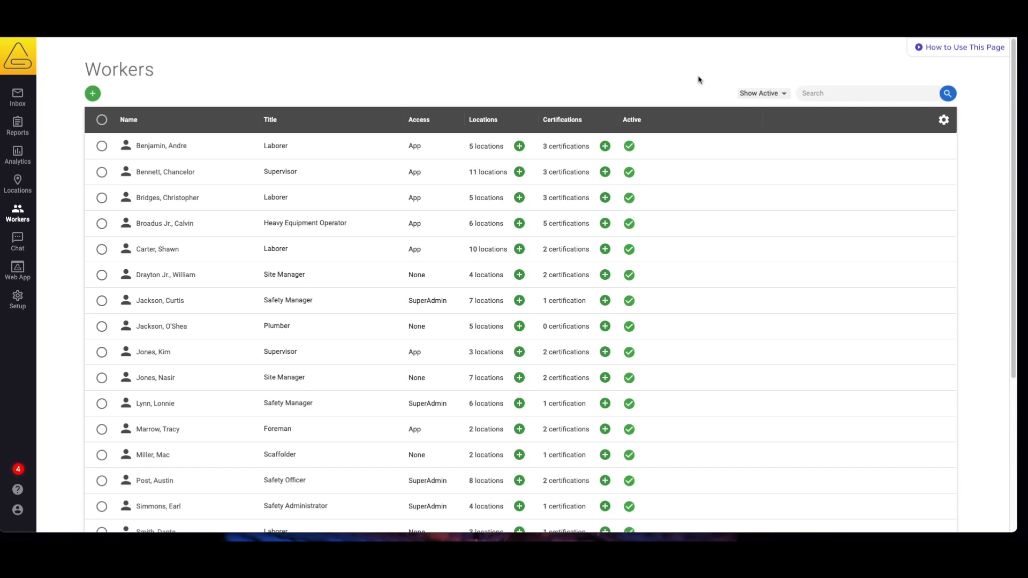
pyautogui.click(823, 93)
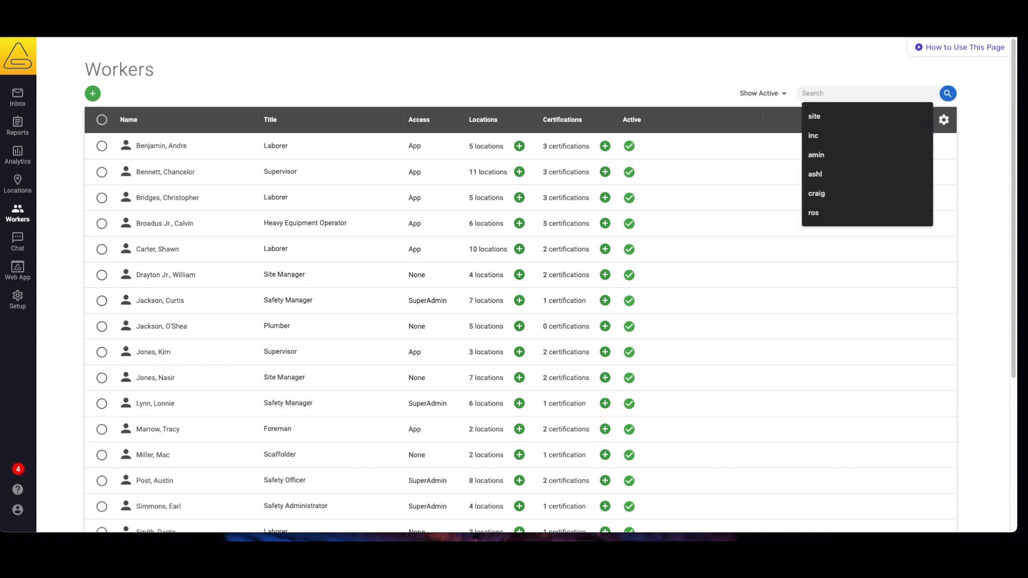
pyautogui.write('Chris')
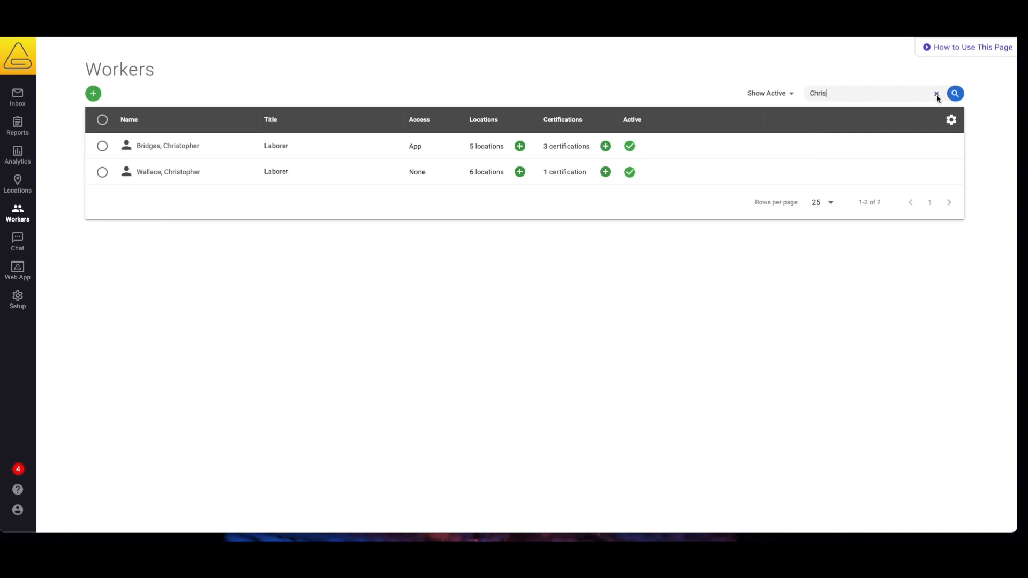
pyautogui.click(937, 95)
pyautogui.scroll(-5, 831, 236)
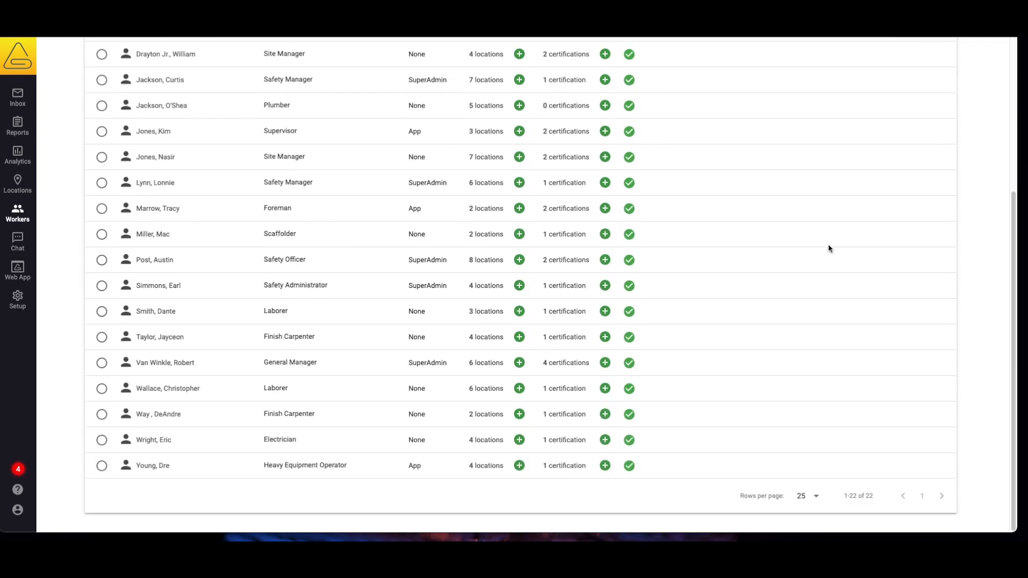
pyautogui.click(804, 496)
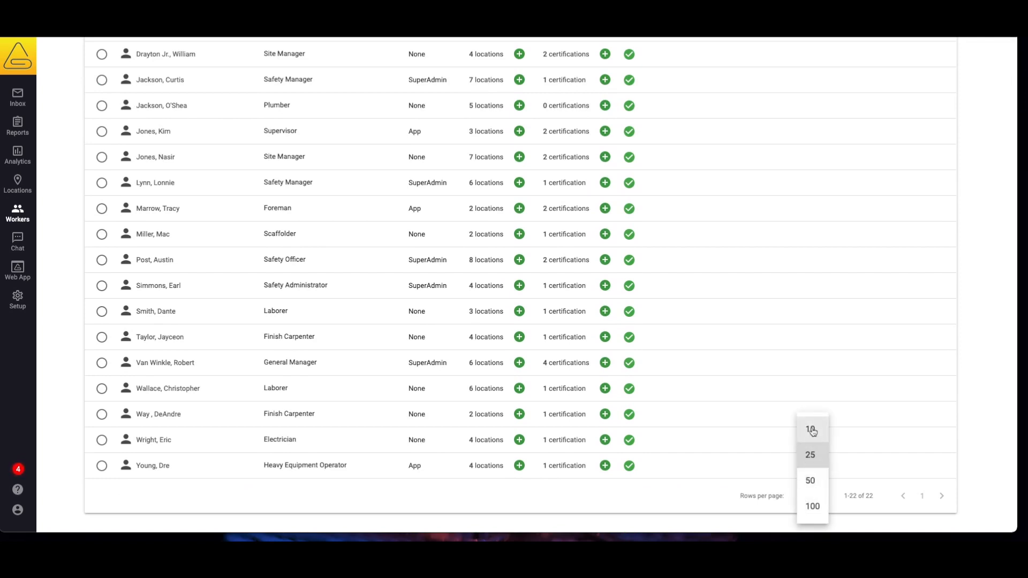
pyautogui.click(853, 509)
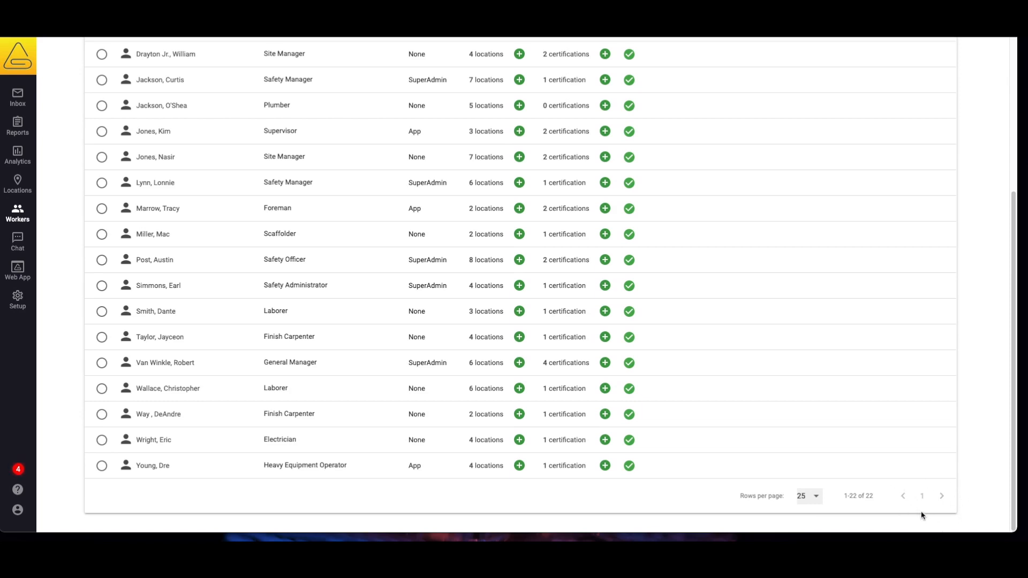
pyautogui.scroll(5, 922, 515)
# Create a new worker with a first and last name and open their profile
pyautogui.click(93, 95)
pyautogui.press('Tab')
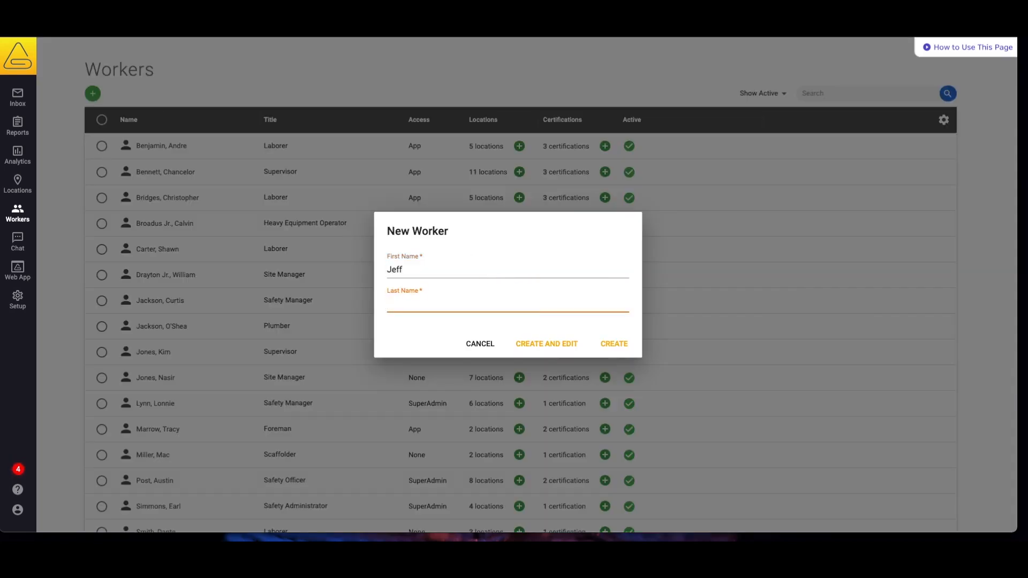
pyautogui.click(540, 348)
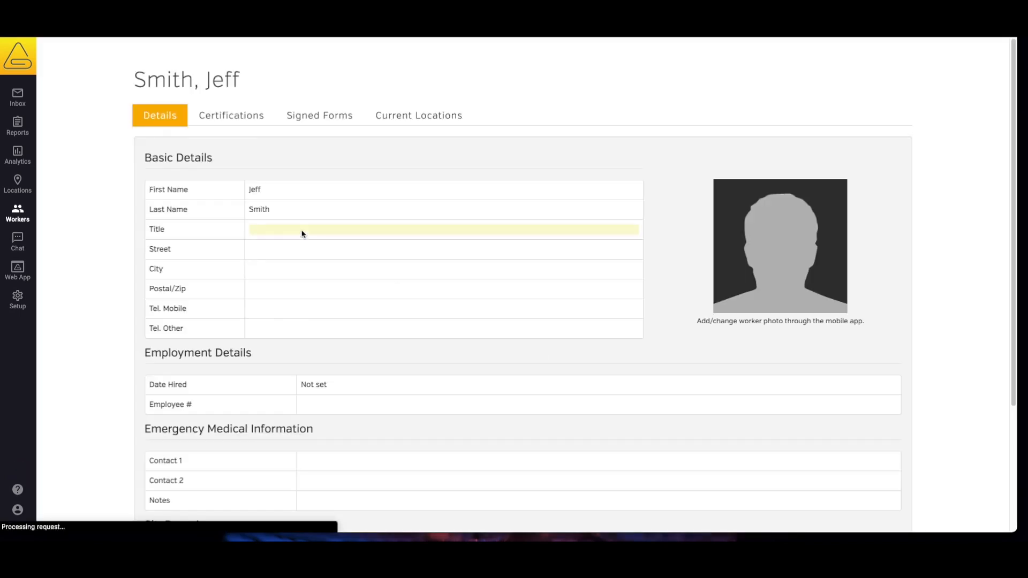
# Review the new worker's Certifications, Signed Forms and Current Locations, then return to Workers
pyautogui.scroll(-2, 308, 338)
pyautogui.scroll(-2, 346, 423)
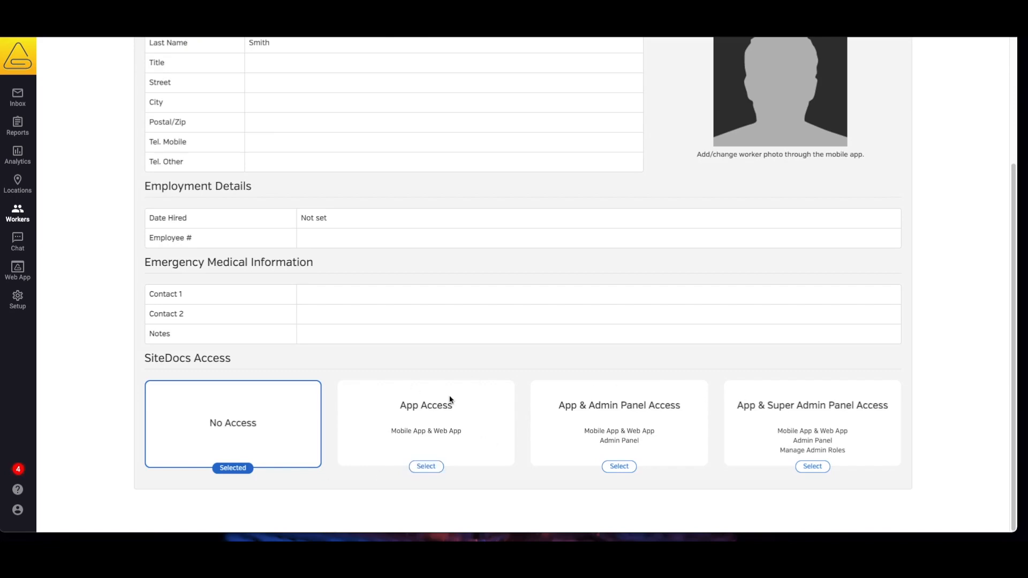
pyautogui.scroll(3, 415, 367)
pyautogui.click(255, 119)
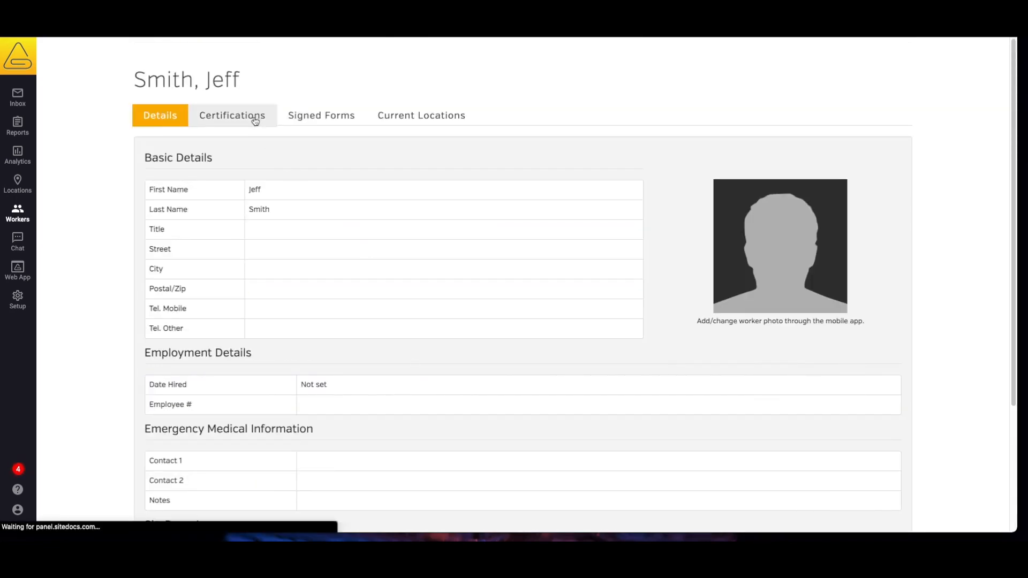
pyautogui.click(302, 123)
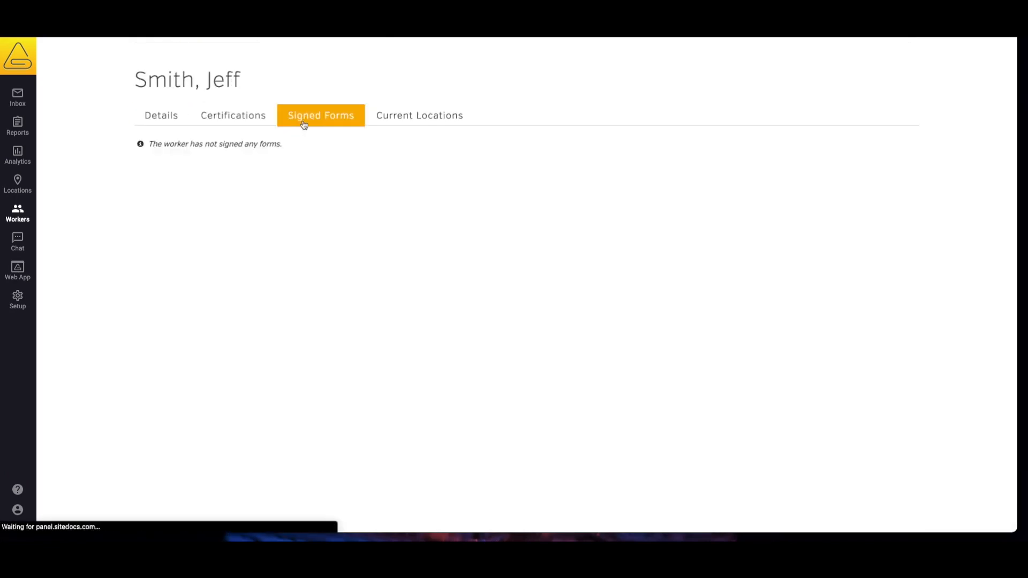
pyautogui.click(405, 119)
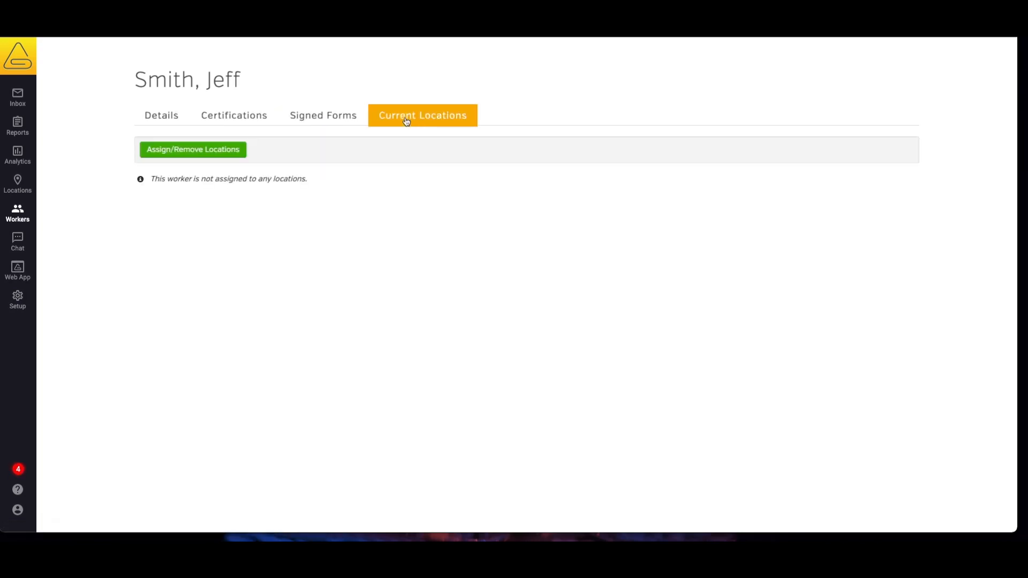
pyautogui.click(24, 217)
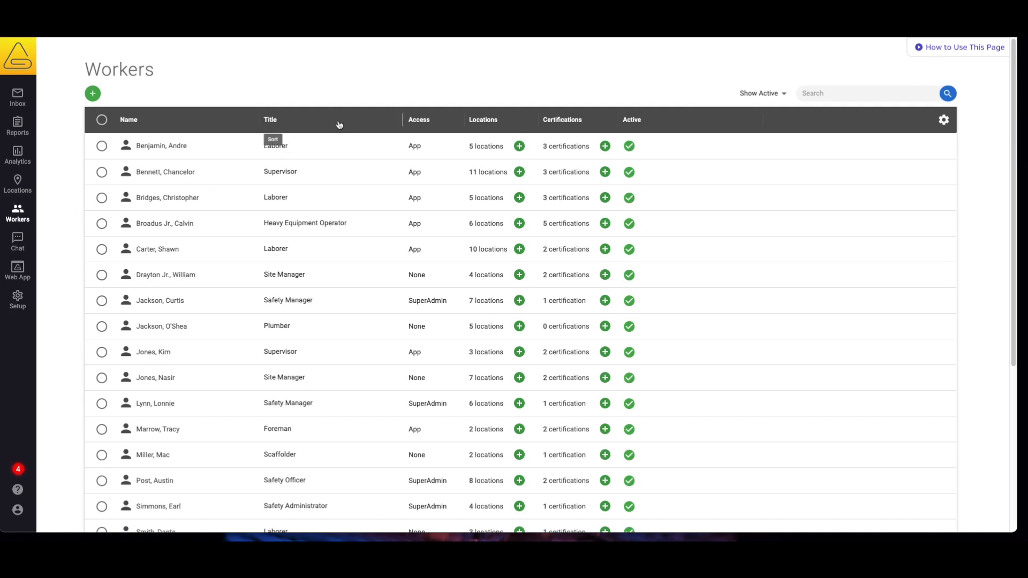
# Sort workers by Access descending, move Access after Name, and narrow the Title column
pyautogui.click(434, 122)
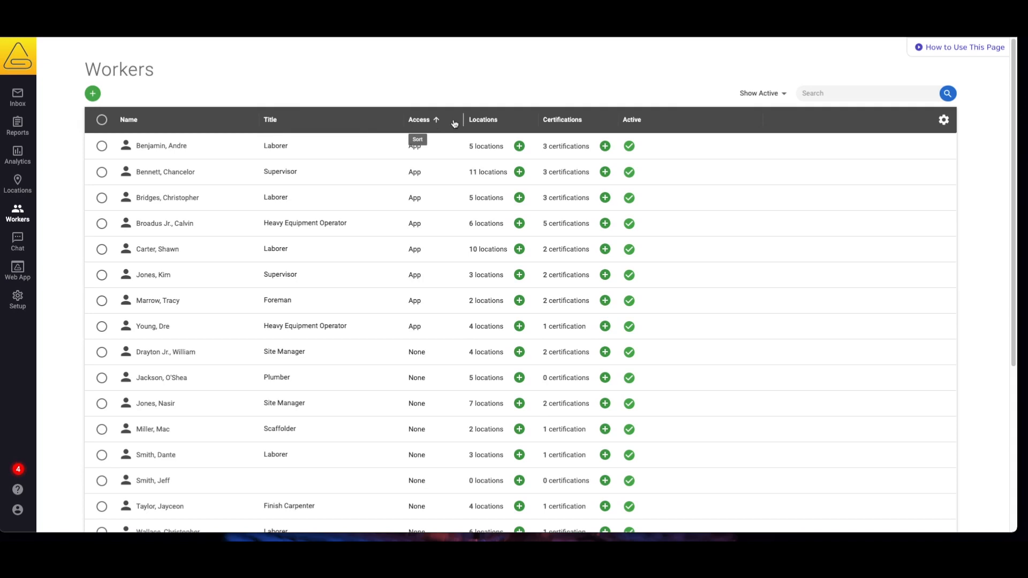
pyautogui.click(454, 124)
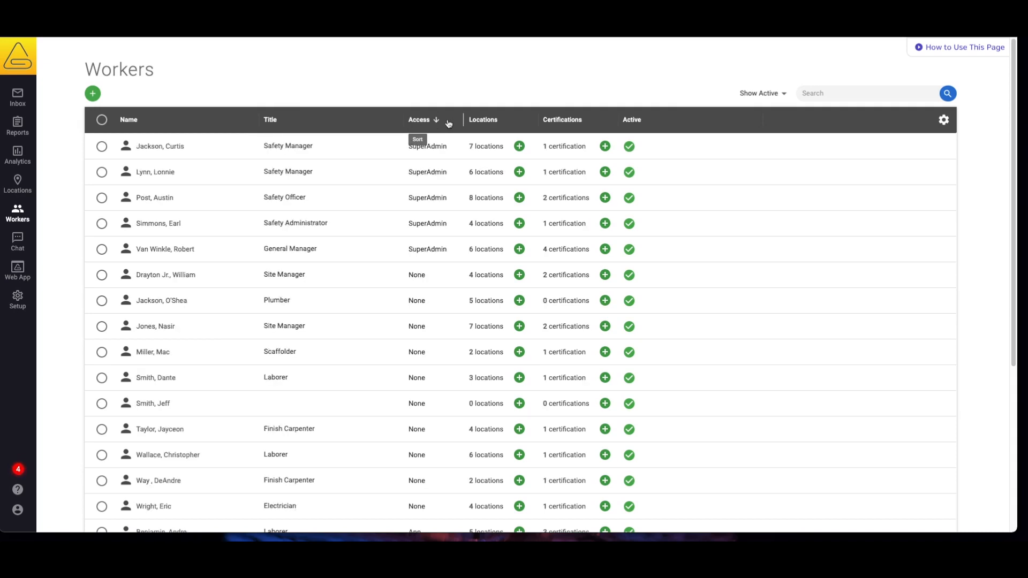
pyautogui.moveTo(449, 124); pyautogui.dragTo(270, 123)
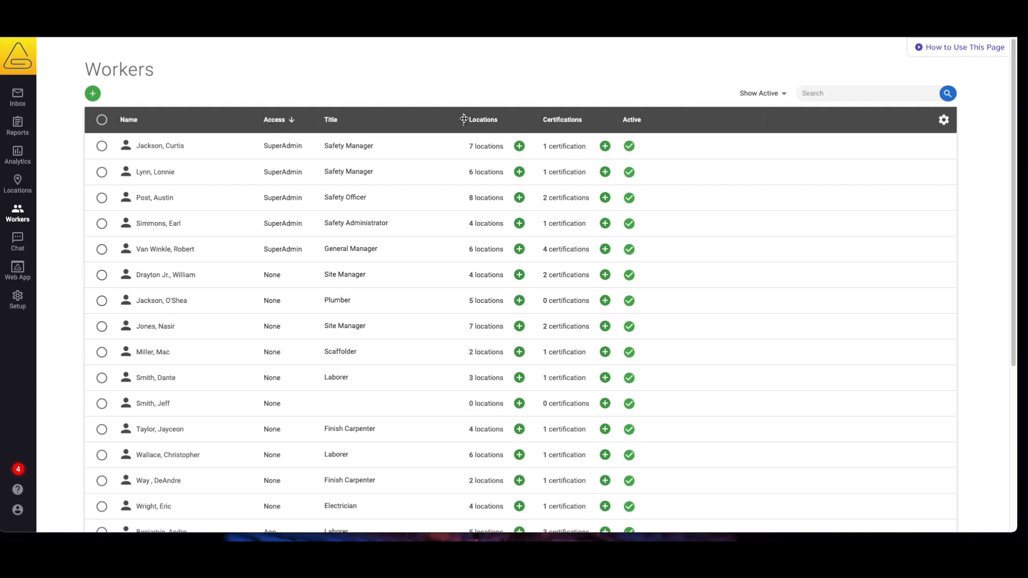
pyautogui.moveTo(464, 119); pyautogui.dragTo(398, 125)
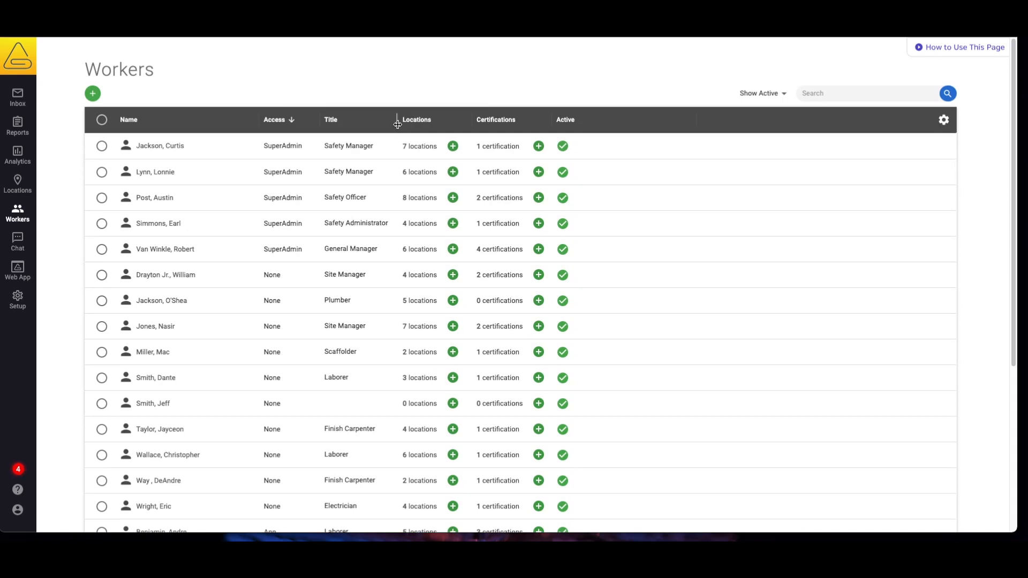
pyautogui.moveTo(397, 124); pyautogui.dragTo(397, 125)
# Add Mobile Number and App Permission columns to the Workers table
pyautogui.click(943, 121)
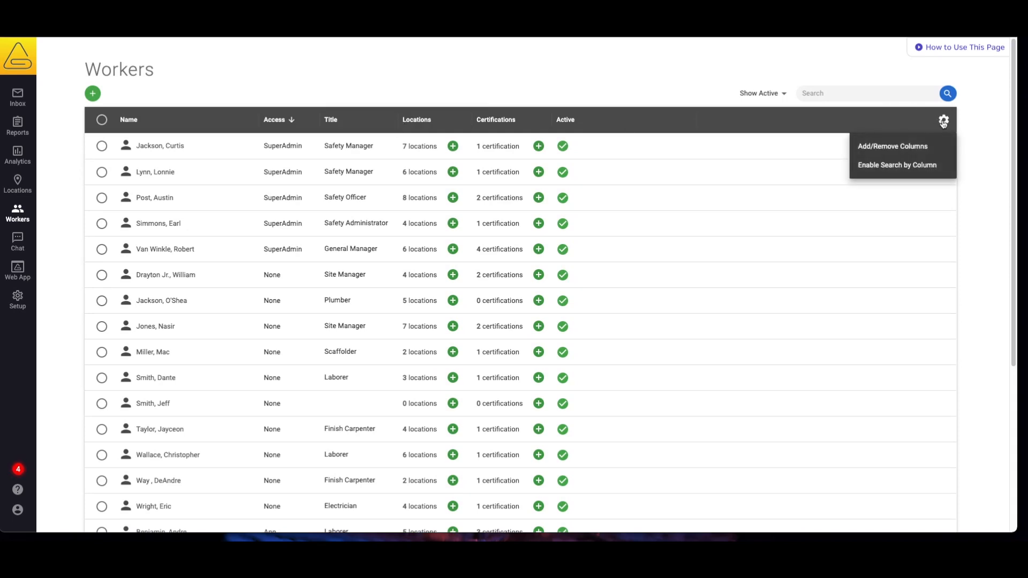
pyautogui.click(891, 145)
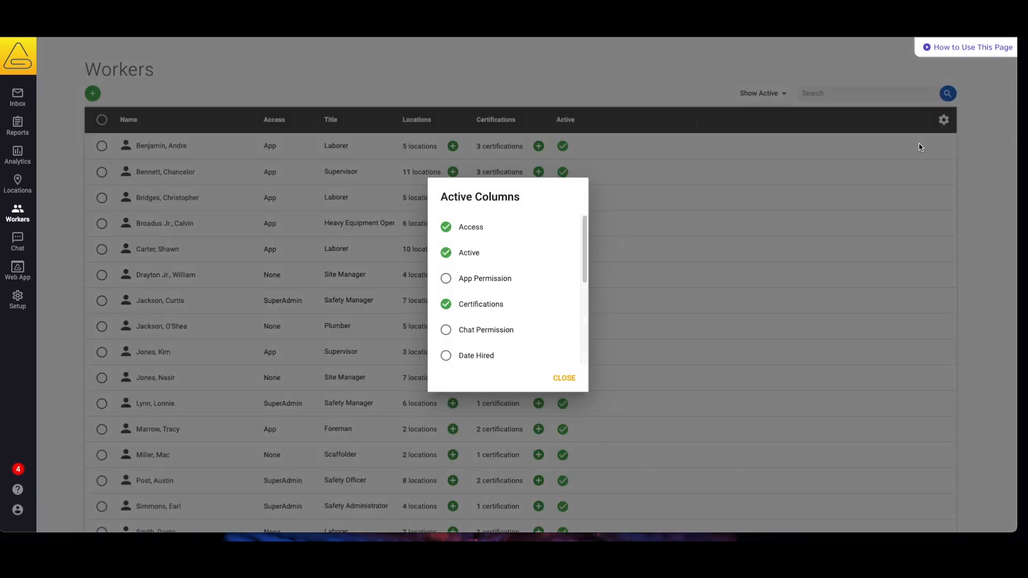
pyautogui.scroll(-3, 487, 289)
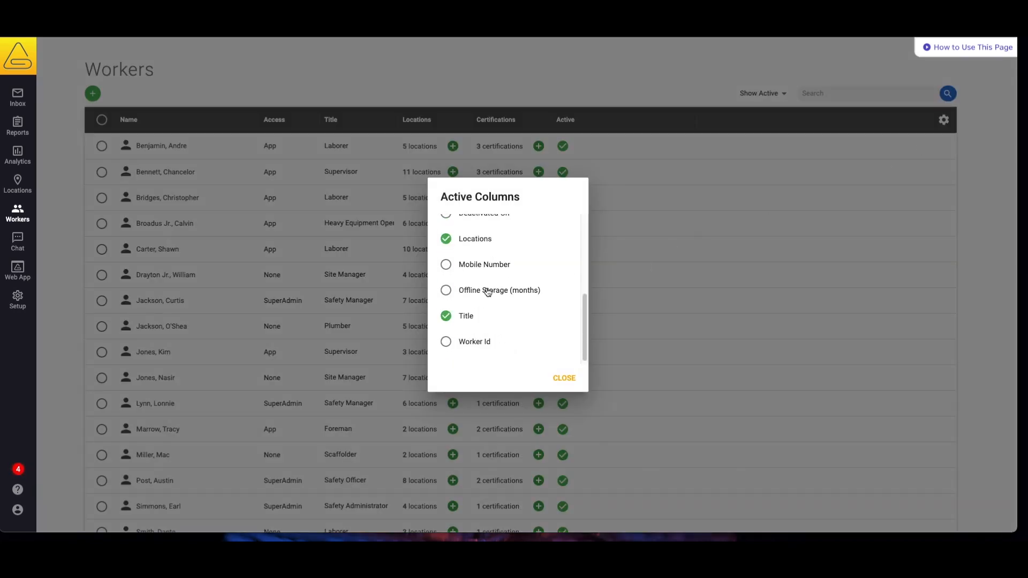
pyautogui.click(446, 266)
pyautogui.scroll(3, 484, 260)
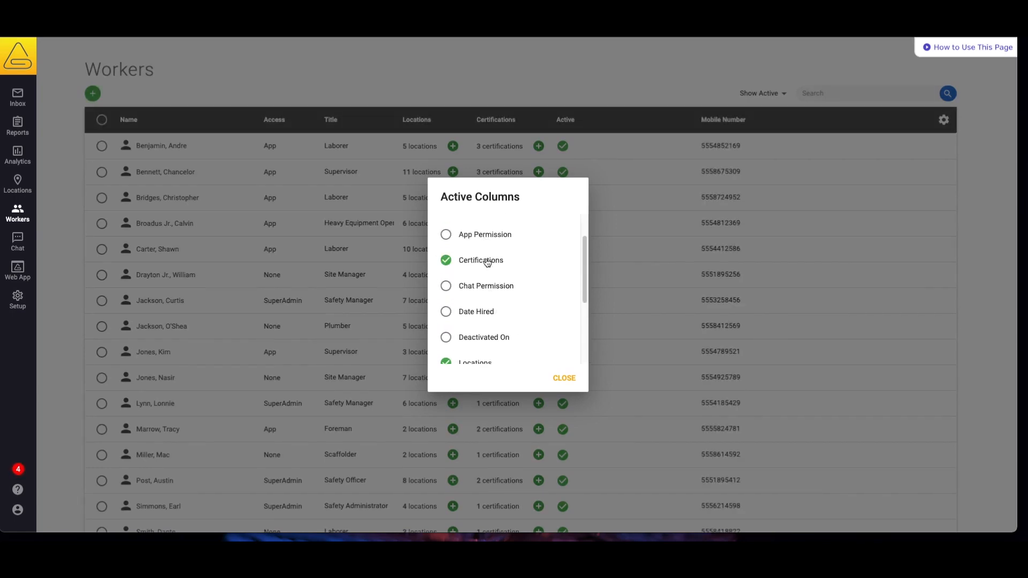
pyautogui.click(446, 235)
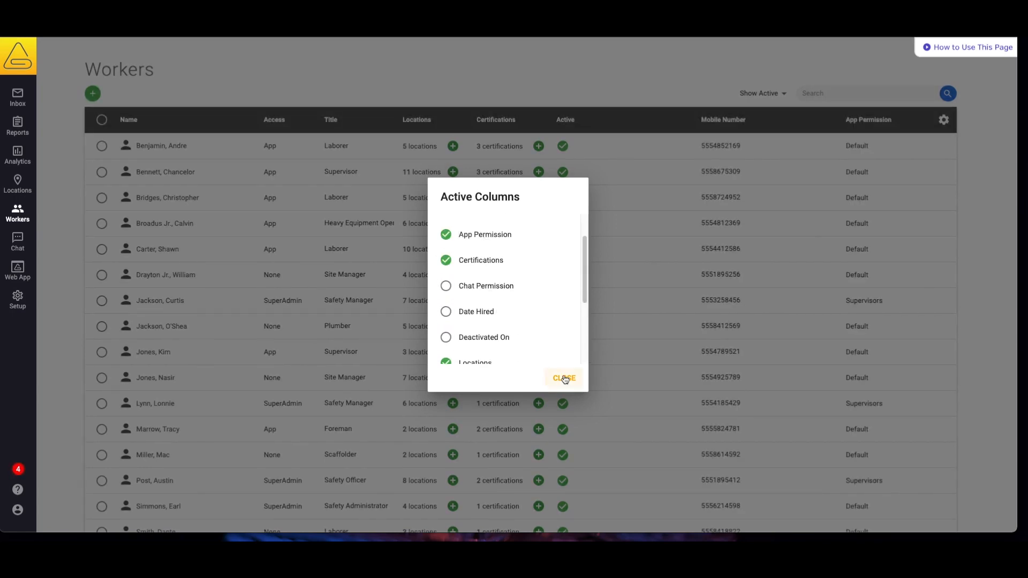
pyautogui.click(565, 379)
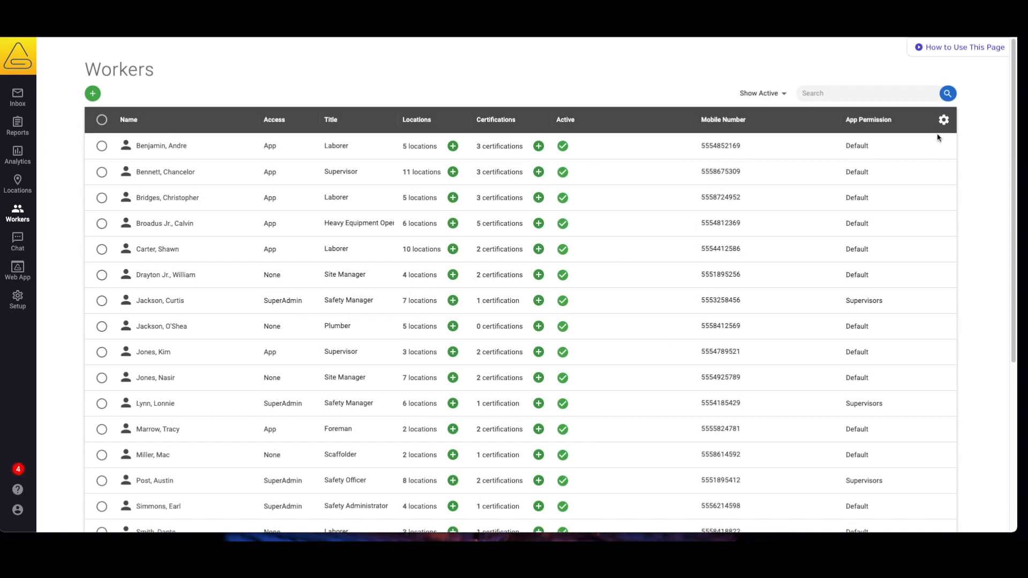
pyautogui.click(944, 121)
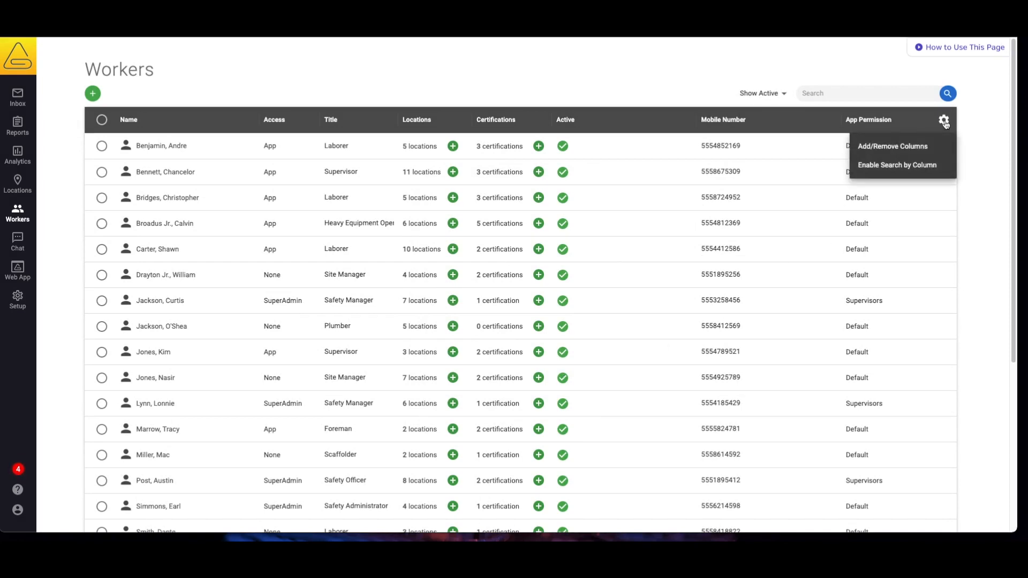
pyautogui.click(918, 165)
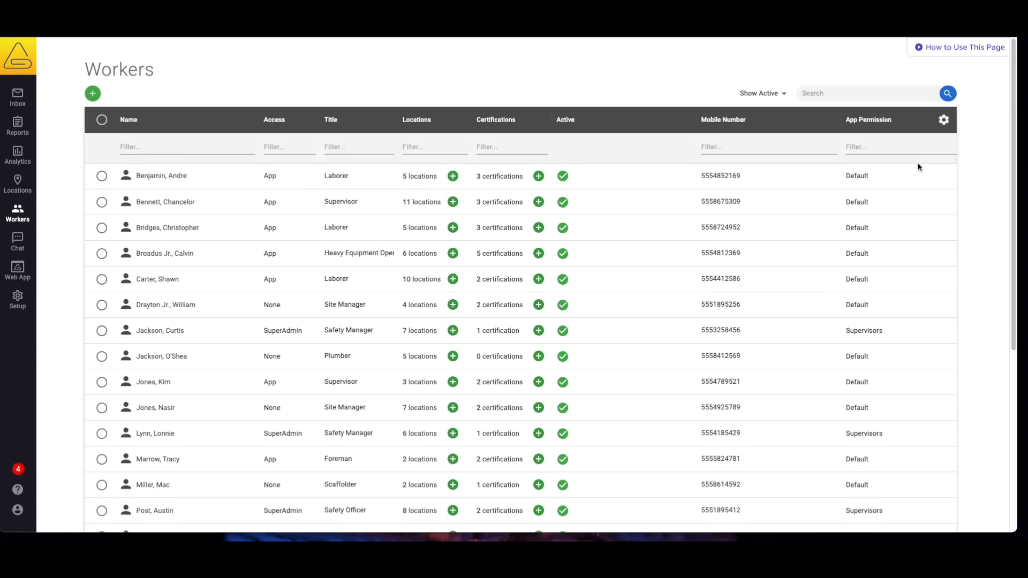
pyautogui.click(368, 146)
pyautogui.write('Super')
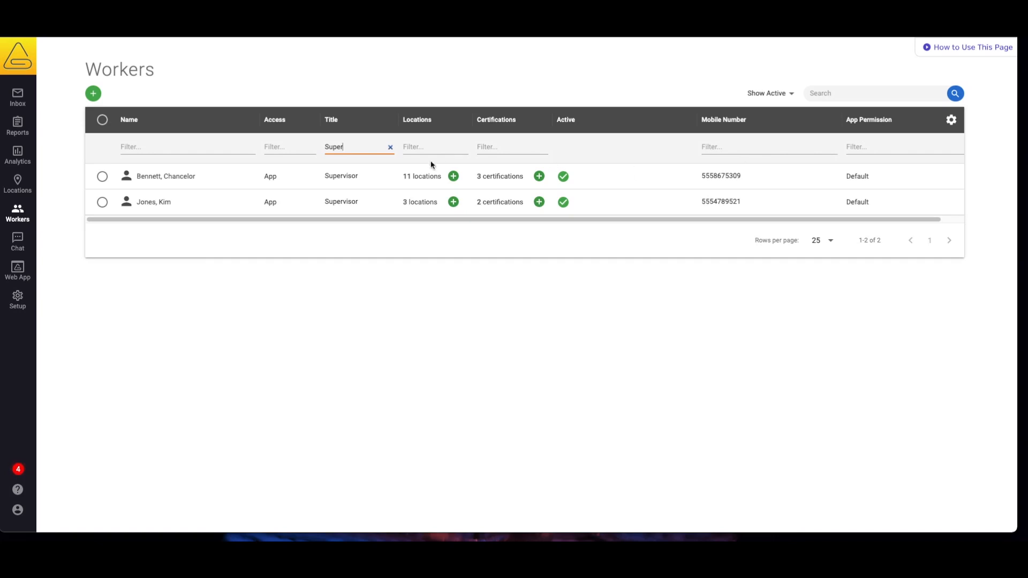
pyautogui.click(390, 147)
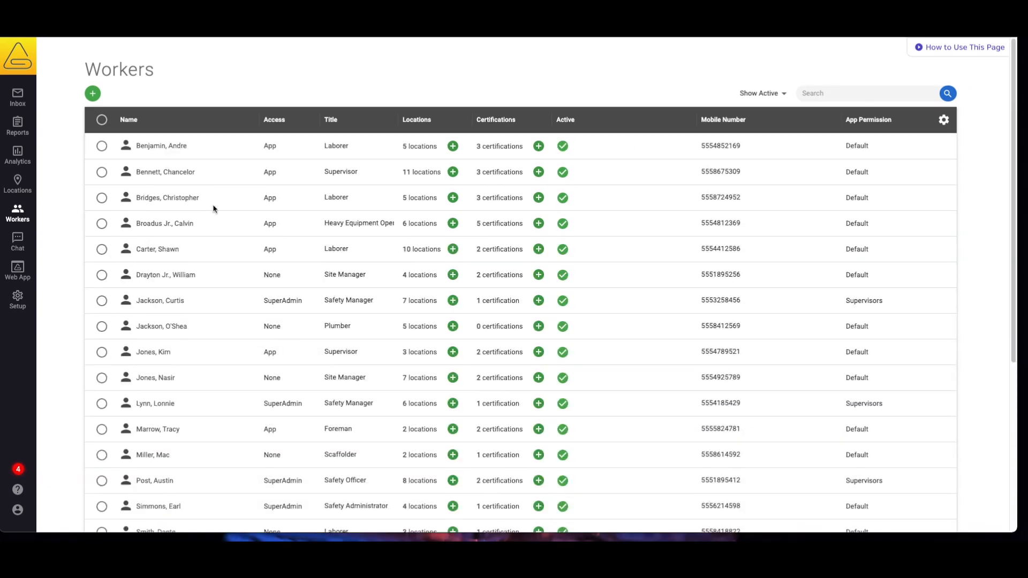
# Set the first worker's App Permission to Supervisors directly in the table
pyautogui.click(249, 145)
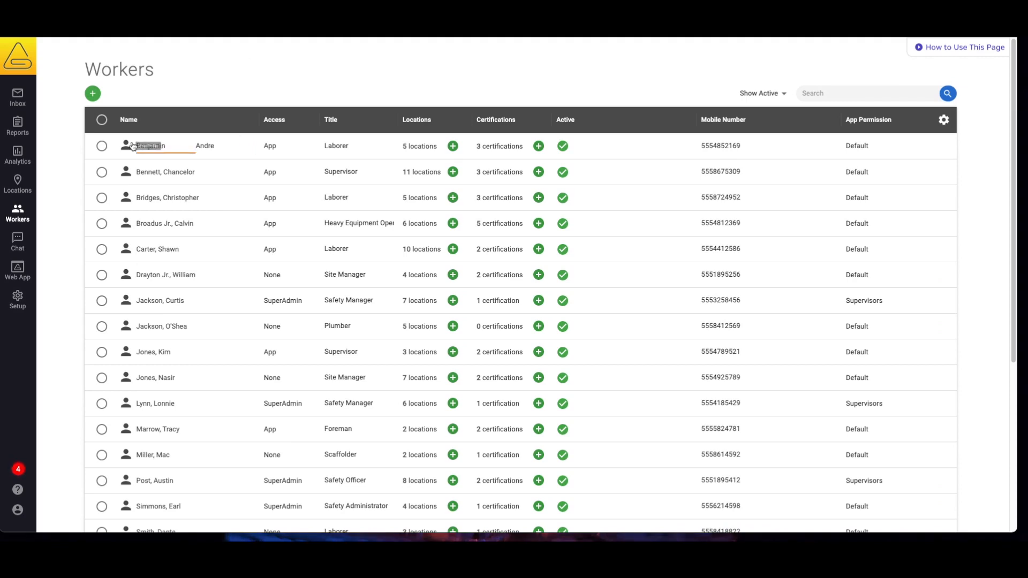
pyautogui.press('Escape')
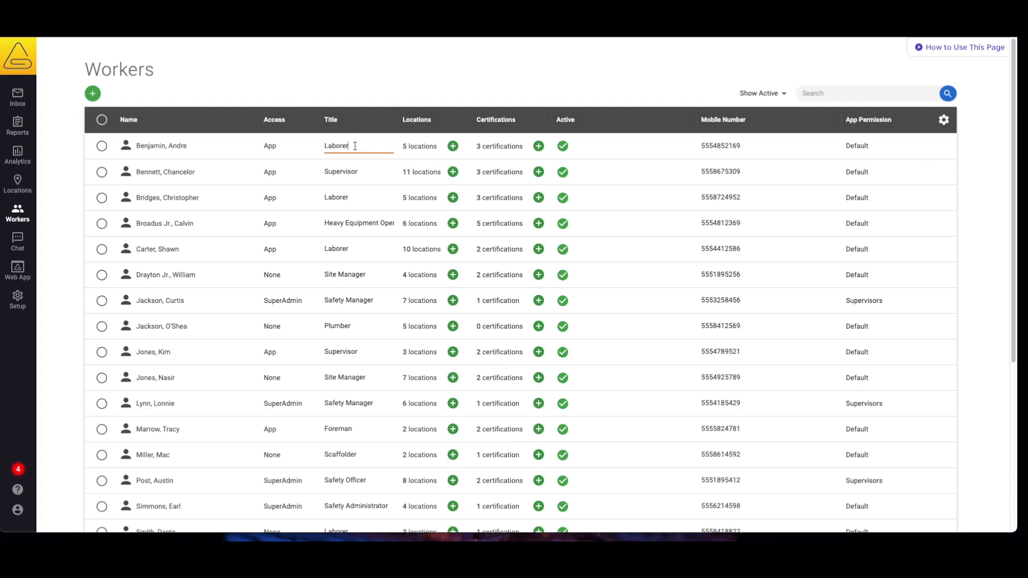
pyautogui.click(859, 145)
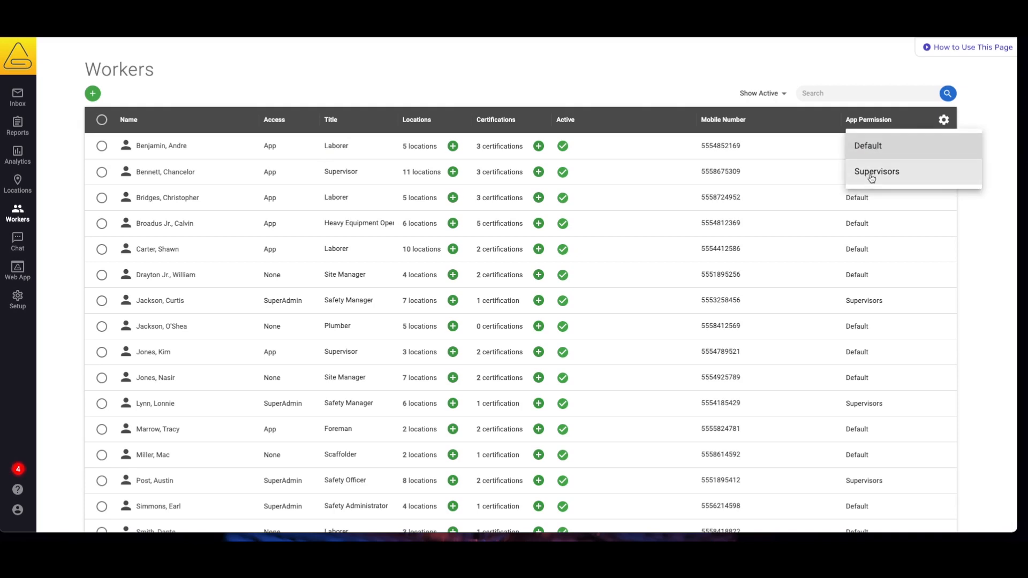
pyautogui.click(872, 172)
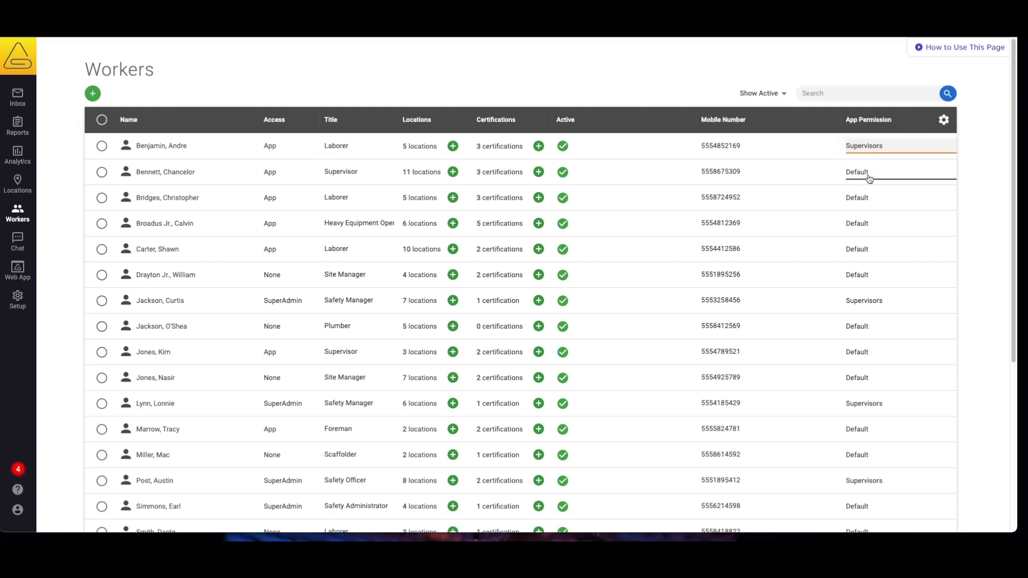
# Assign the first worker one additional location, bringing them to 6
pyautogui.click(453, 146)
pyautogui.click(596, 252)
pyautogui.click(622, 391)
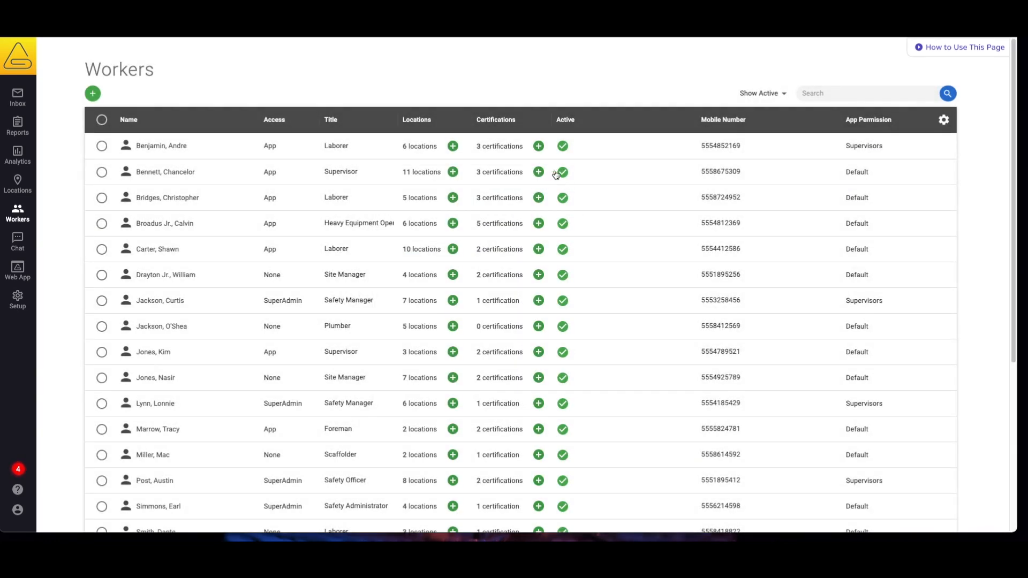
pyautogui.click(539, 146)
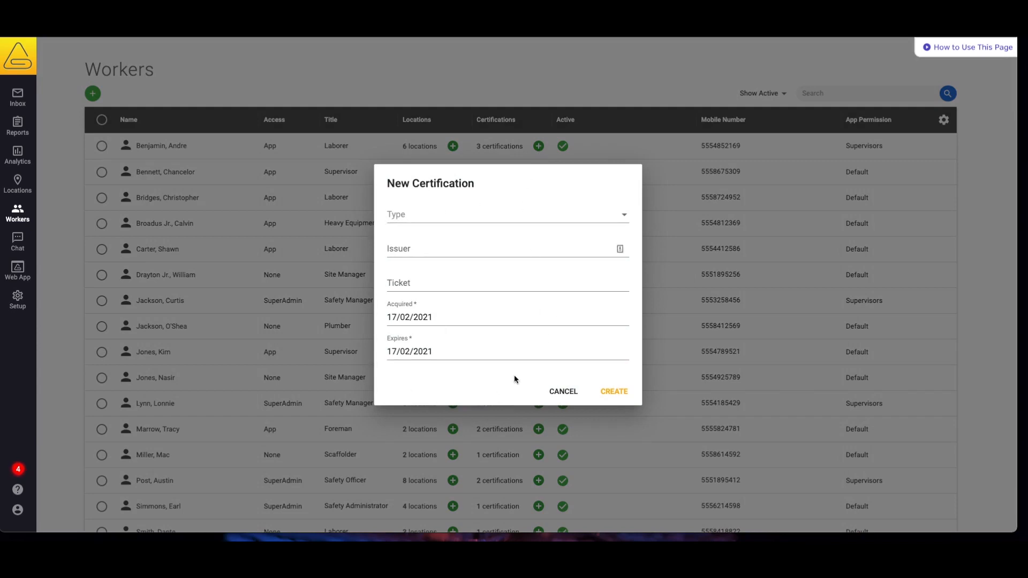
pyautogui.click(562, 392)
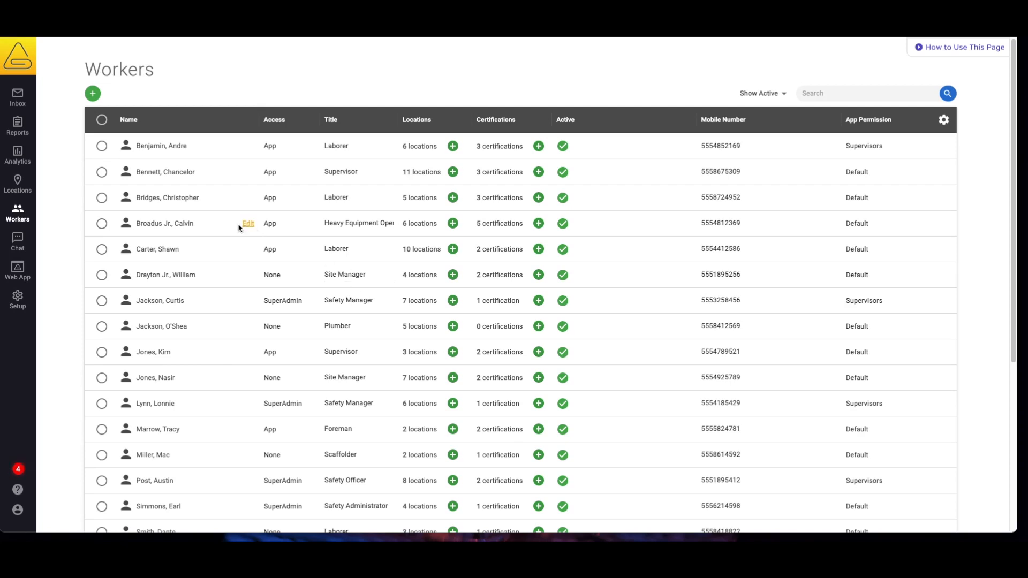
pyautogui.scroll(-3, 226, 226)
# Select two workers and set them inactive
pyautogui.scroll(-2, 226, 225)
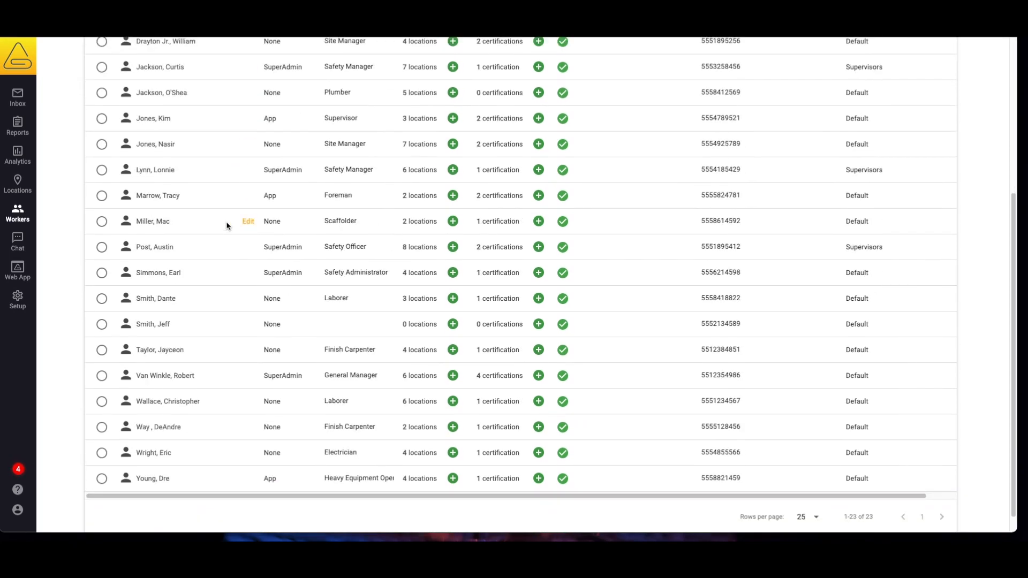
pyautogui.click(103, 300)
pyautogui.click(101, 325)
pyautogui.scroll(5, 542, 304)
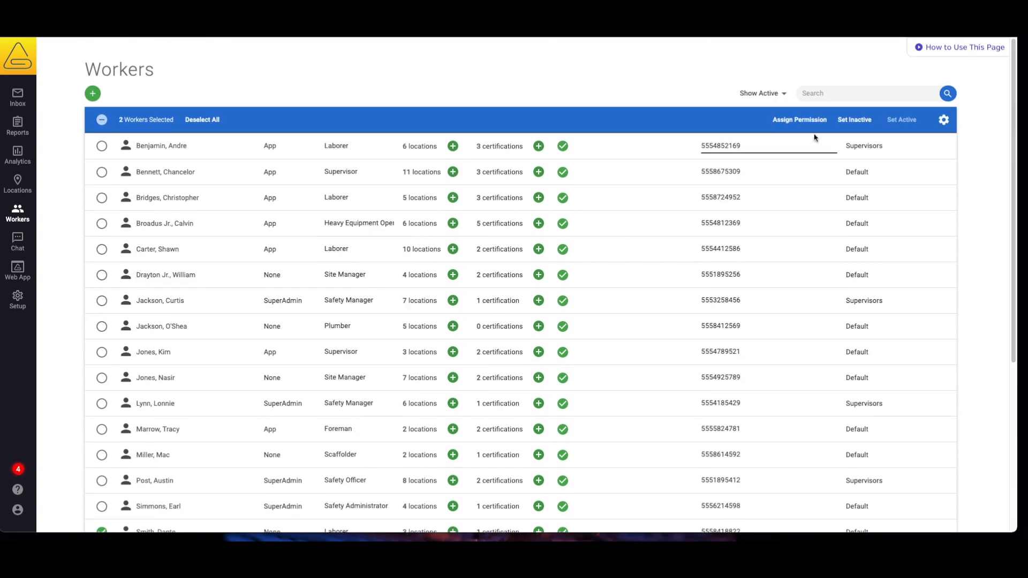
pyautogui.click(856, 120)
pyautogui.click(639, 322)
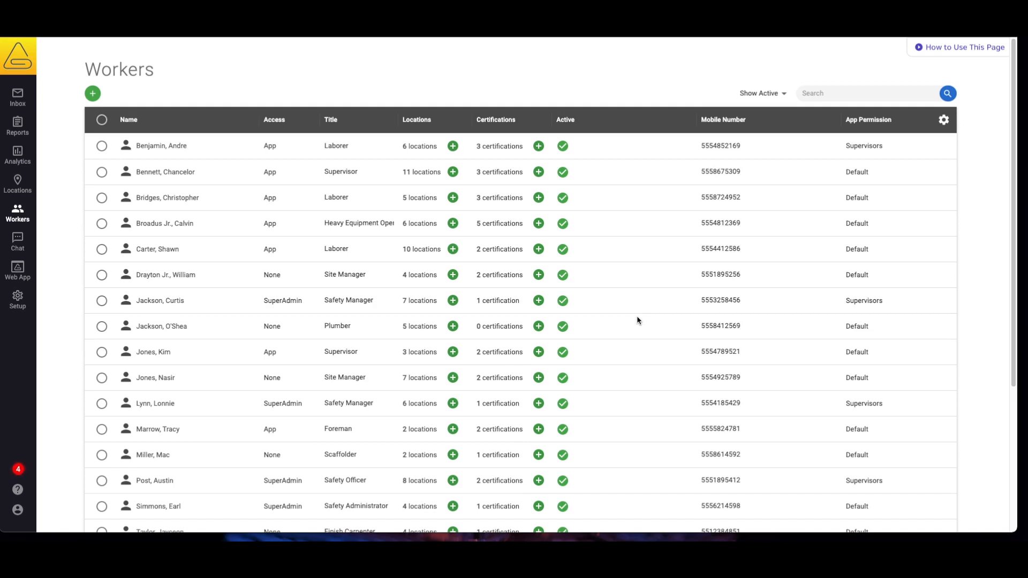
# Reactivate one worker from the inactive list and return to the active workers list
pyautogui.click(761, 95)
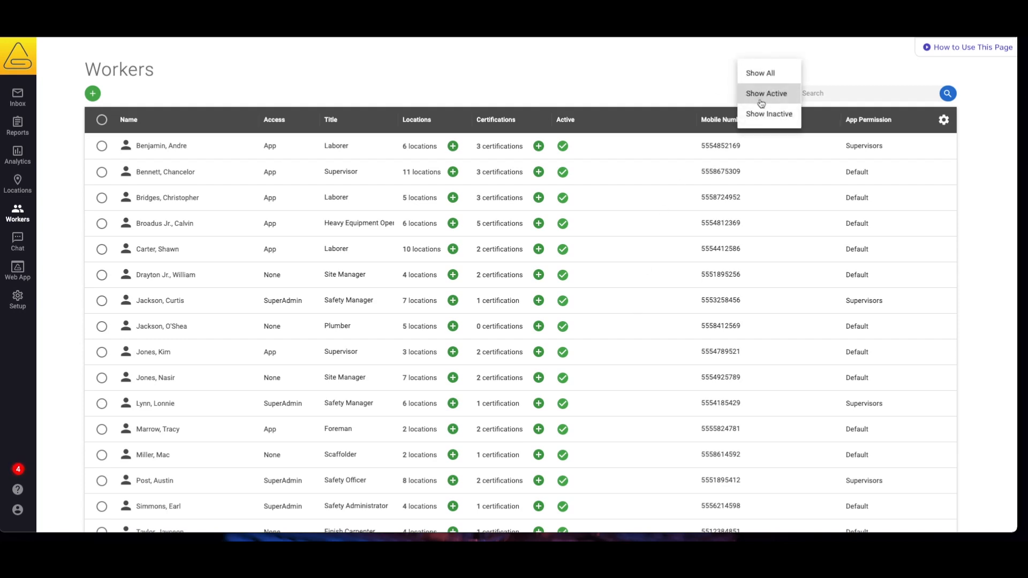
pyautogui.click(761, 114)
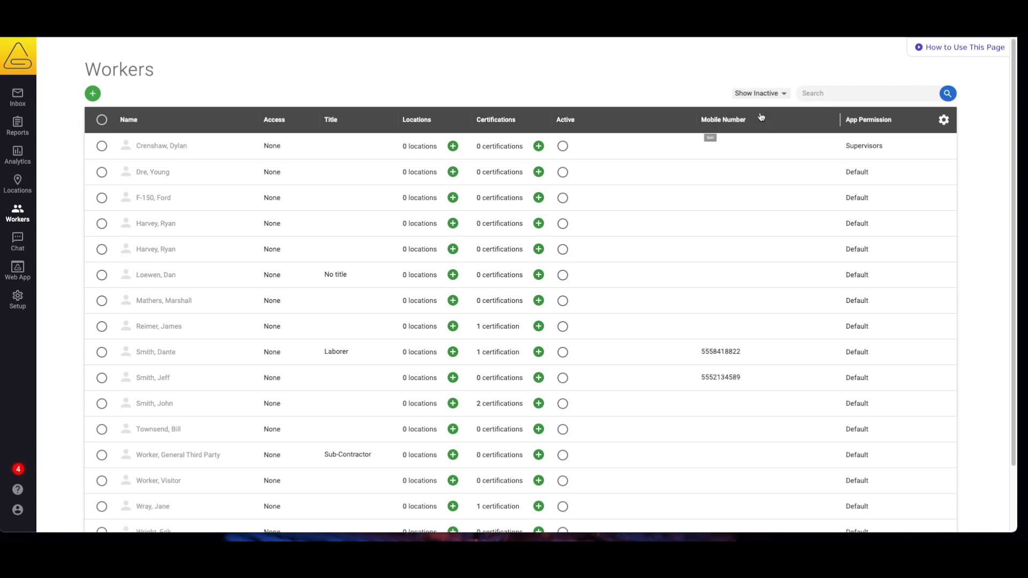
pyautogui.scroll(-1, 213, 238)
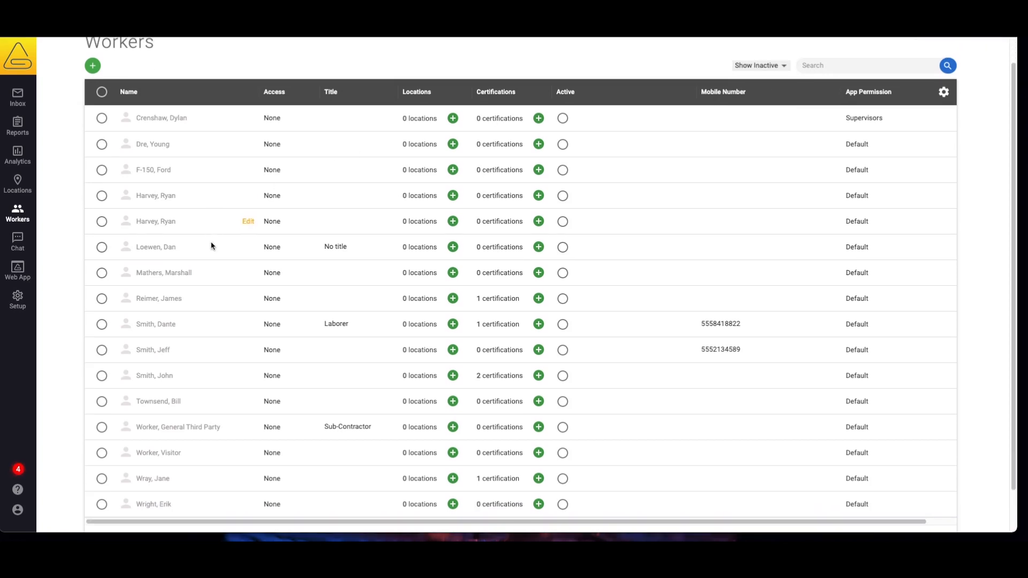
pyautogui.click(102, 325)
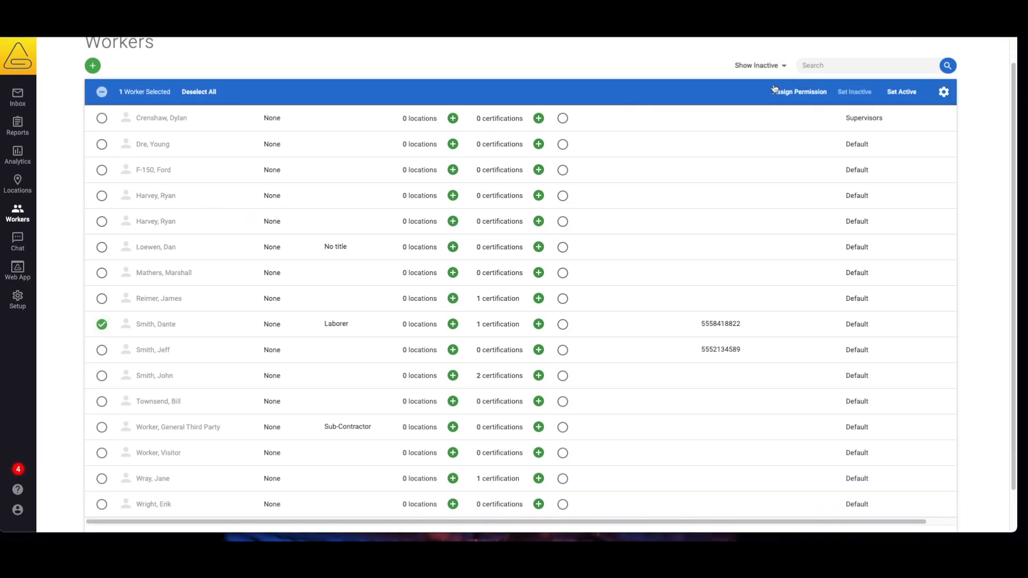
pyautogui.click(908, 97)
pyautogui.click(785, 67)
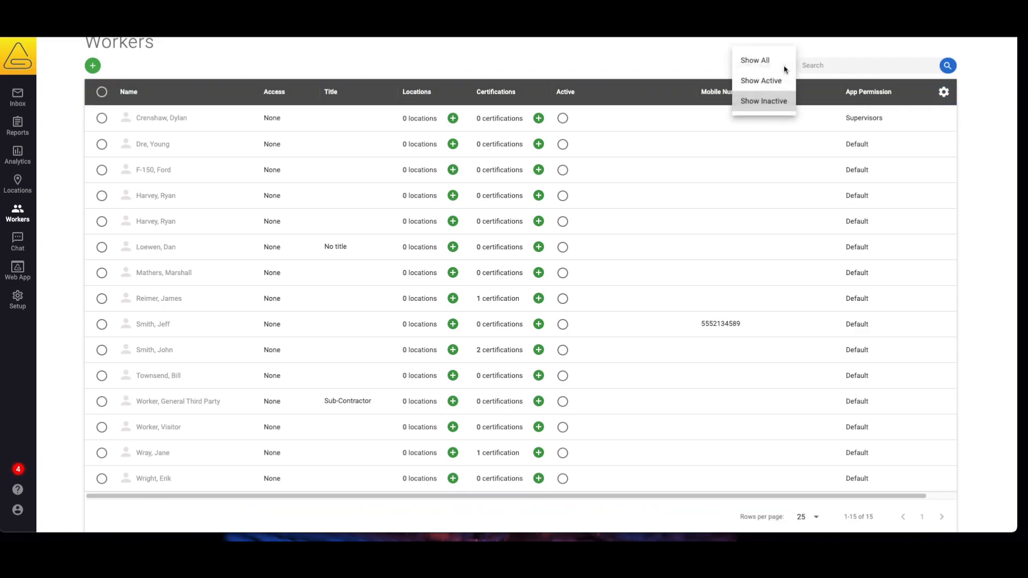
pyautogui.click(761, 81)
pyautogui.scroll(-1, 271, 239)
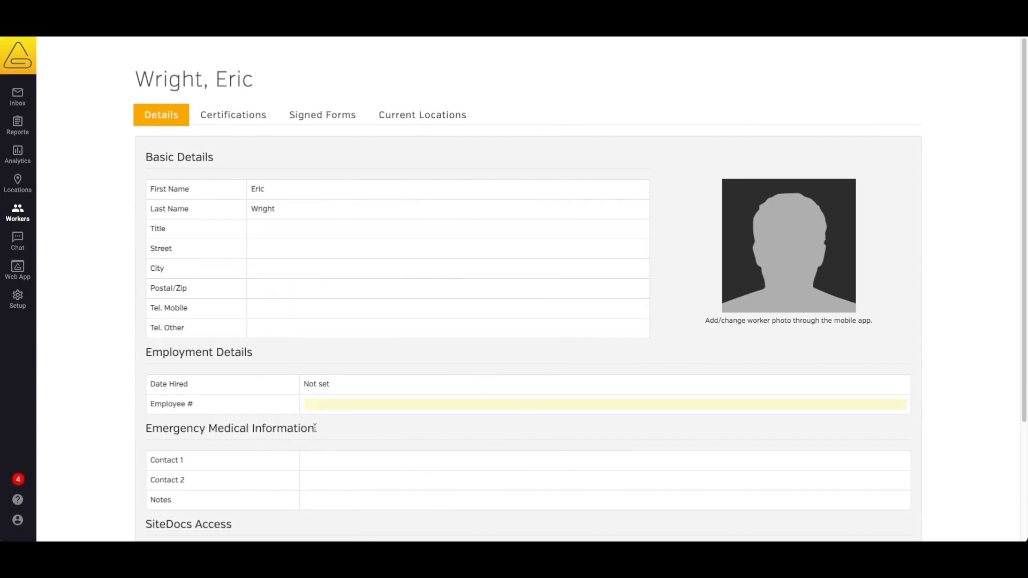
# Set the worker's title to Supervisor on the Details tab
pyautogui.click(272, 228)
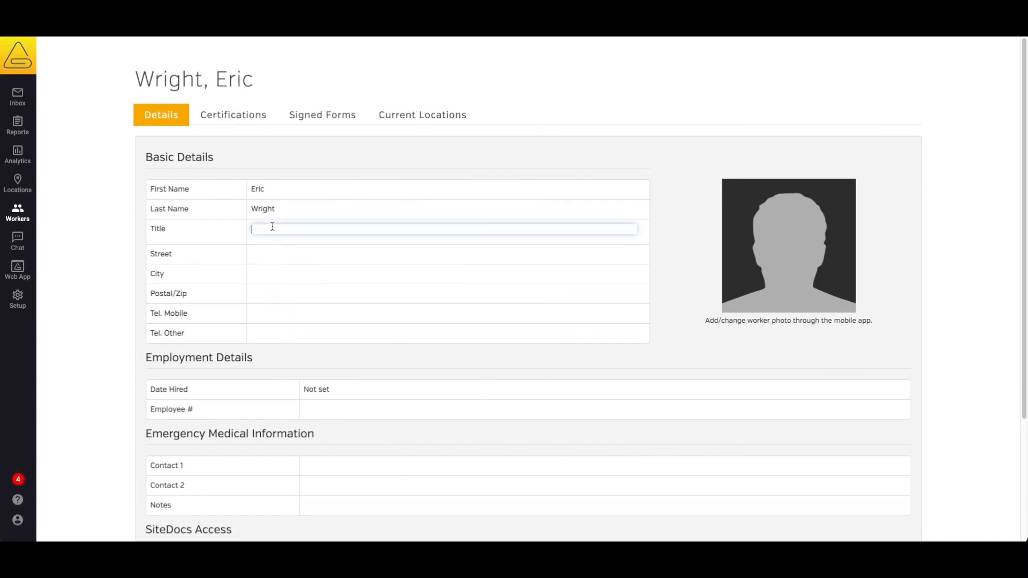
pyautogui.write('Supervisor')
pyautogui.click(664, 173)
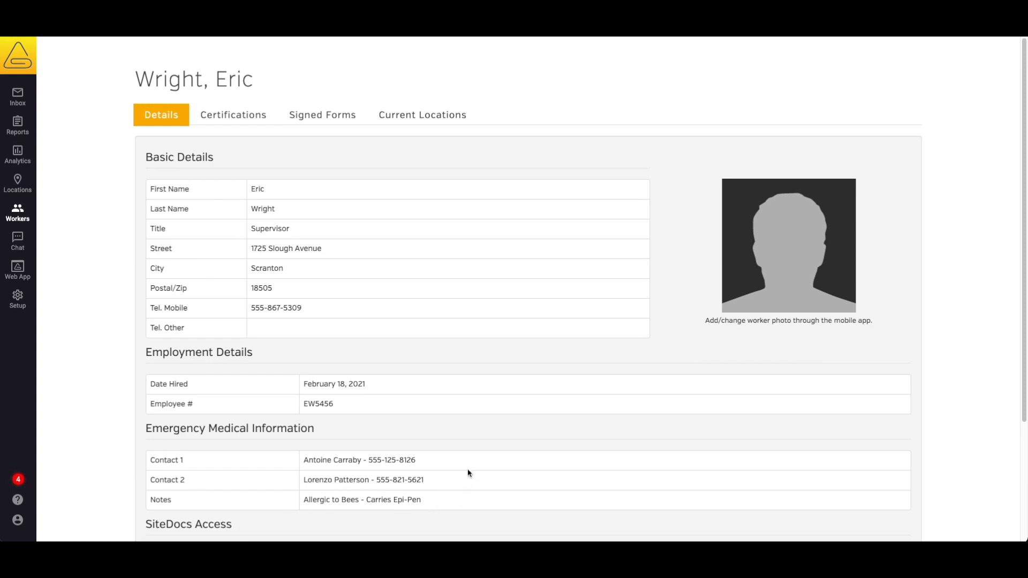
pyautogui.scroll(-2, 468, 464)
pyautogui.scroll(-3, 468, 463)
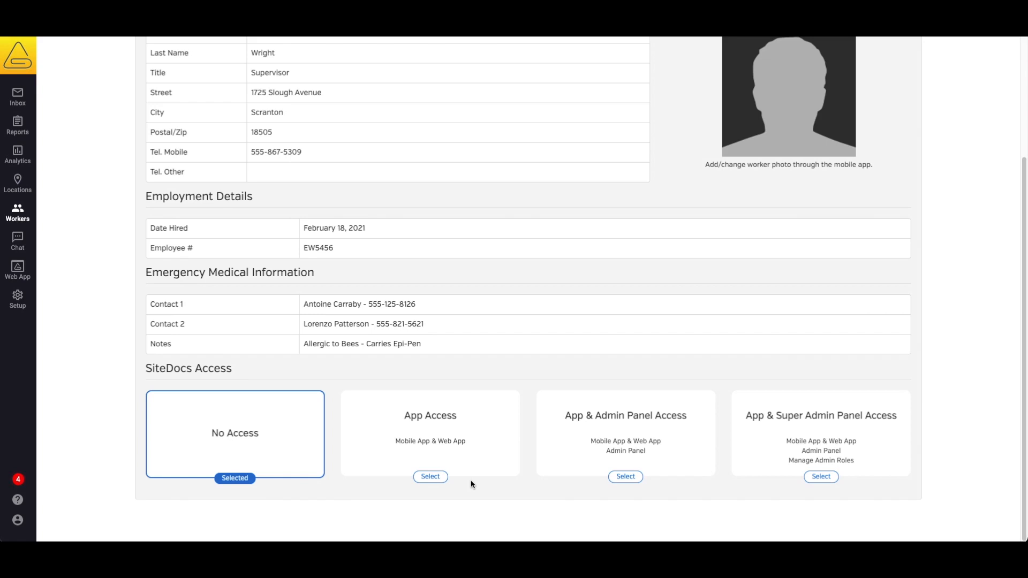
# Grant the worker app access with their login email and send the set-password link
pyautogui.click(434, 478)
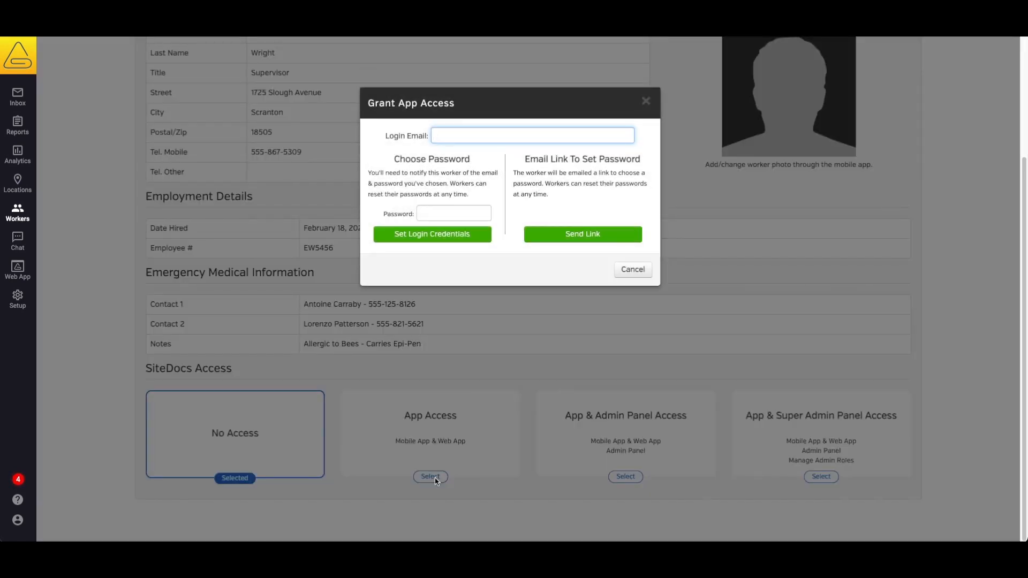
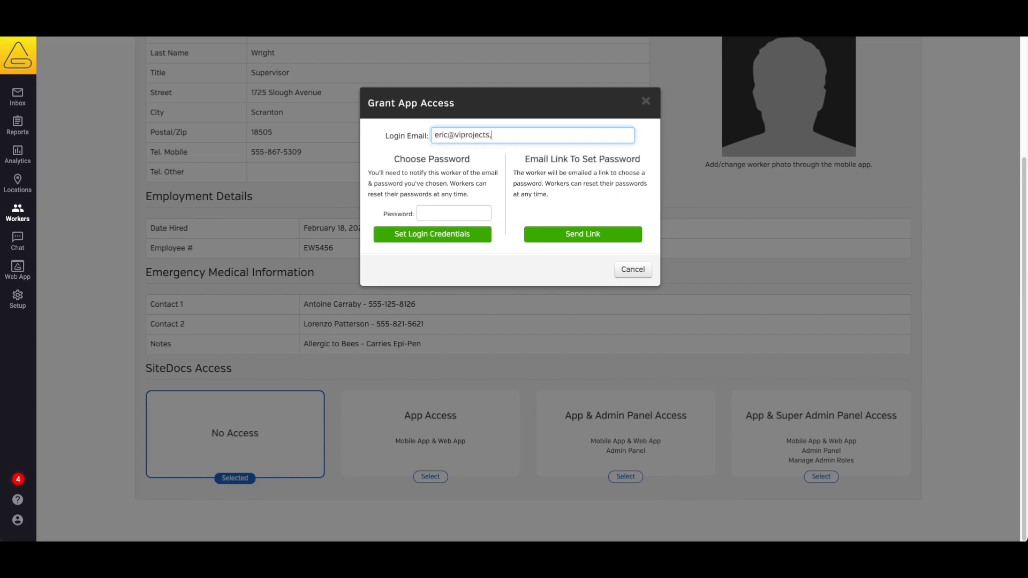
pyautogui.click(585, 235)
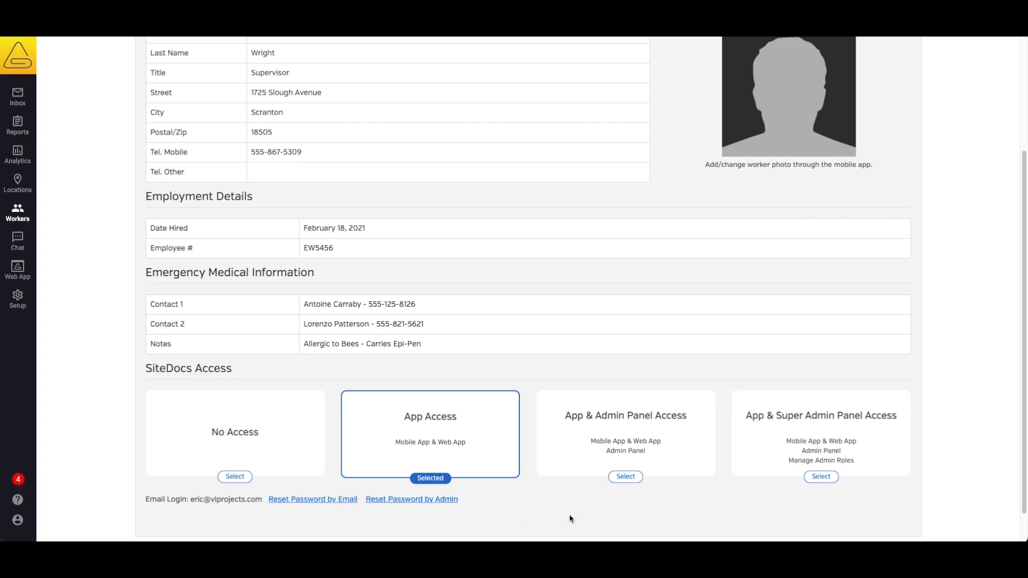
# Upgrade the worker from App & Admin Panel Access to App & Super Admin Panel Access
pyautogui.click(625, 476)
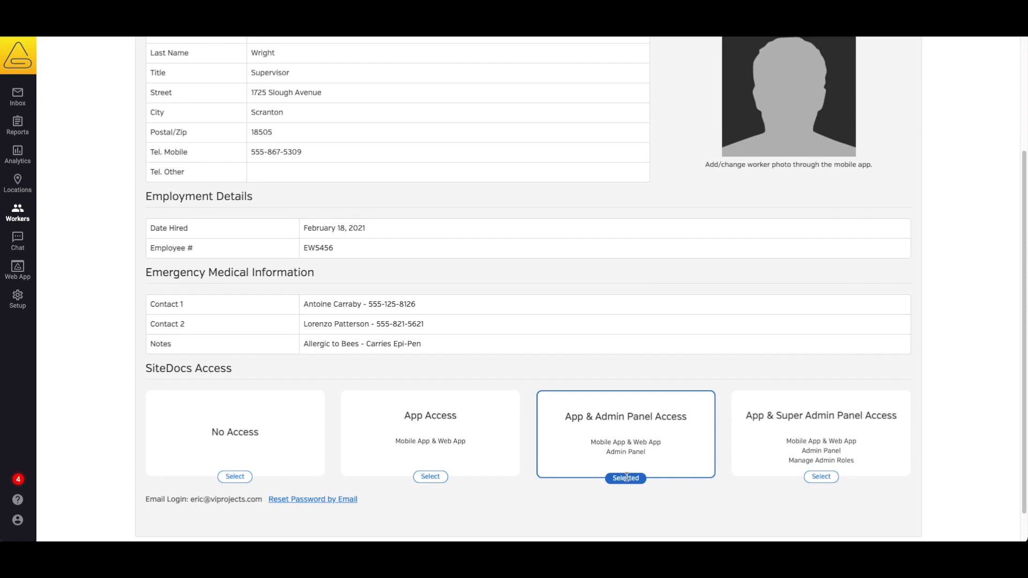
pyautogui.click(833, 479)
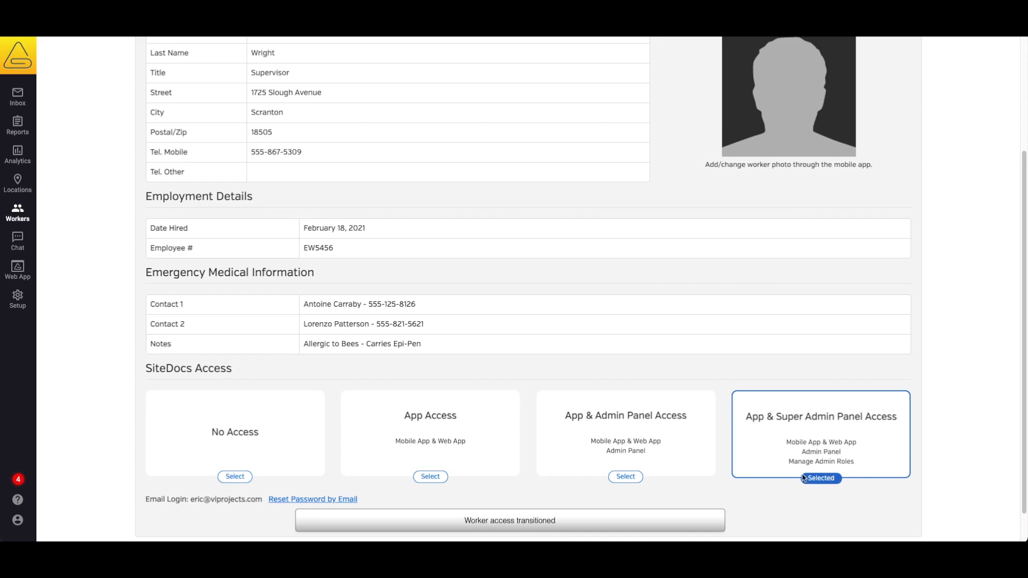
pyautogui.moveTo(789, 461); pyautogui.dragTo(854, 461)
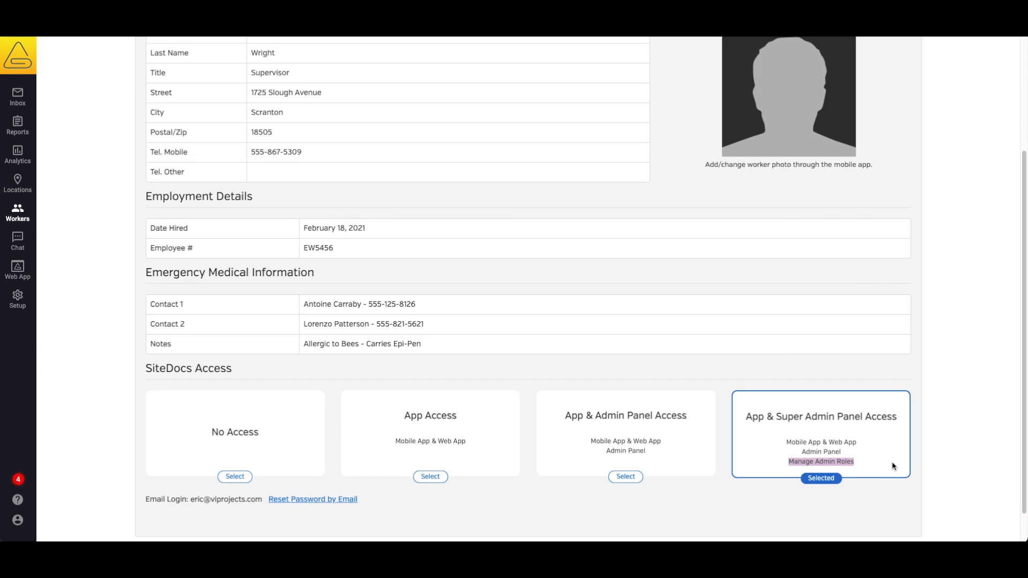
pyautogui.scroll(5, 893, 465)
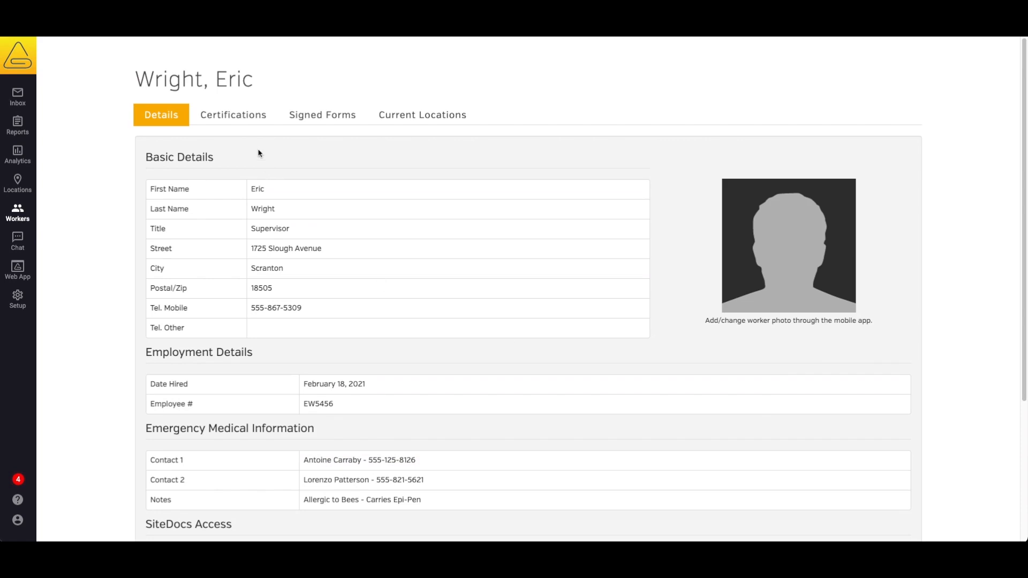
# Start a Driver's License certification issued by California DMV with the suggested ticket number
pyautogui.click(244, 122)
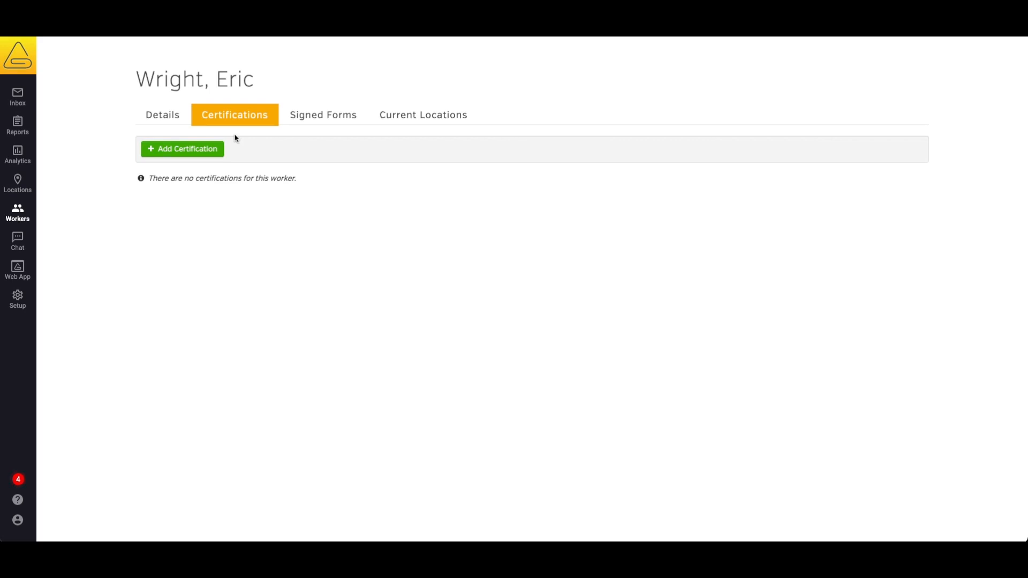
pyautogui.click(205, 152)
pyautogui.click(479, 138)
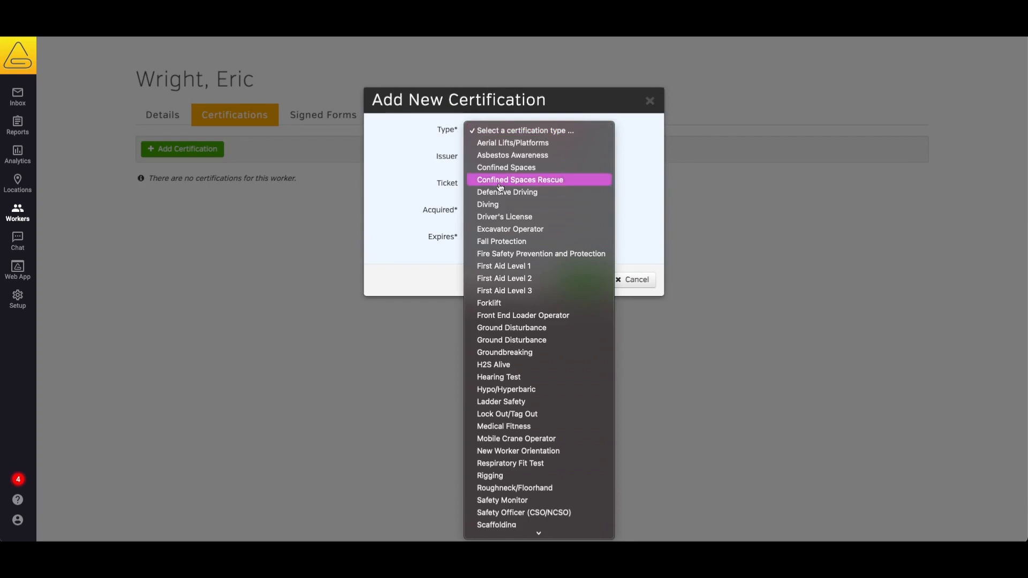
pyautogui.click(509, 218)
pyautogui.click(489, 159)
pyautogui.click(493, 179)
pyautogui.click(489, 183)
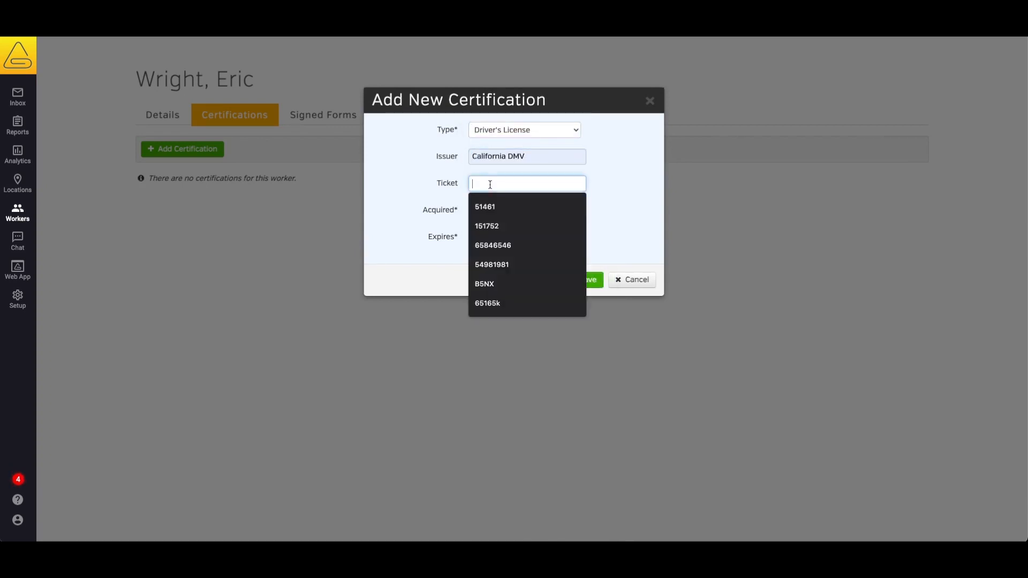
pyautogui.click(489, 211)
# Set acquired date February 18, 2021 and expiry March 3, 2022, then save the certification
pyautogui.click(489, 212)
pyautogui.click(545, 288)
pyautogui.click(540, 242)
pyautogui.click(536, 255)
pyautogui.click(536, 256)
pyautogui.click(571, 280)
pyautogui.click(544, 280)
pyautogui.click(545, 285)
pyautogui.click(570, 283)
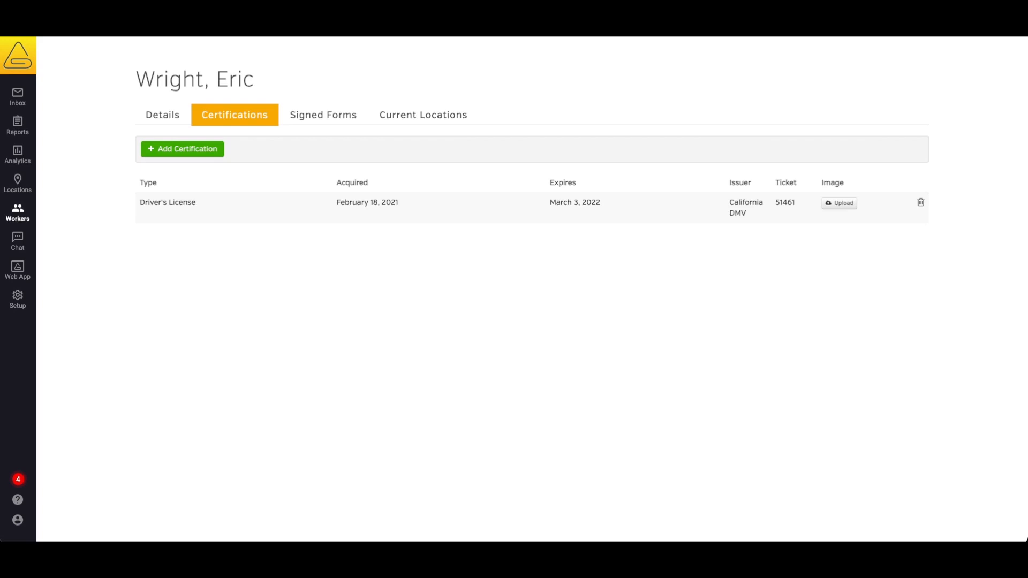
# Upload CDL.jpg as the Driver's License certification's image
pyautogui.click(839, 203)
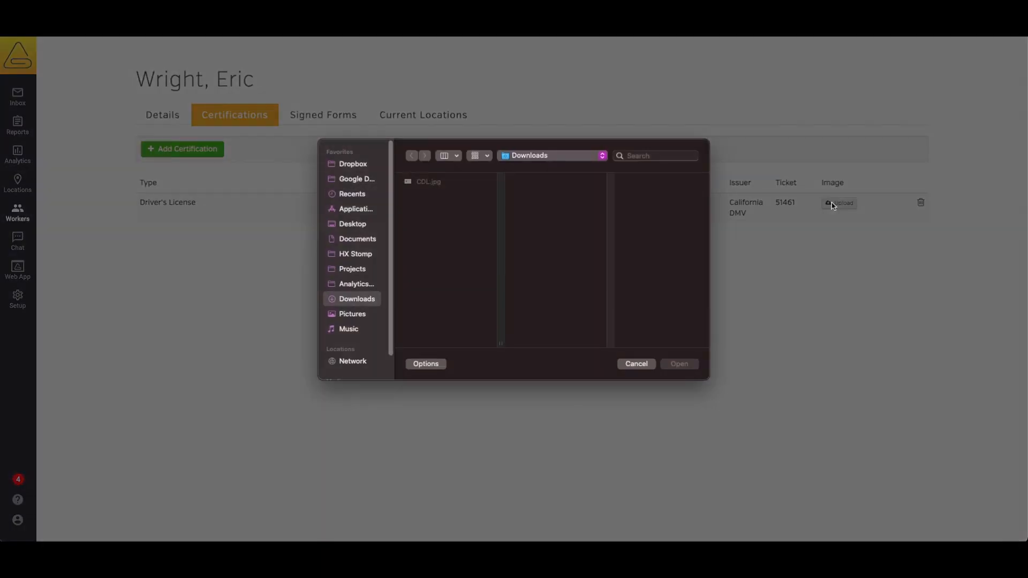
pyautogui.click(432, 183)
pyautogui.click(679, 364)
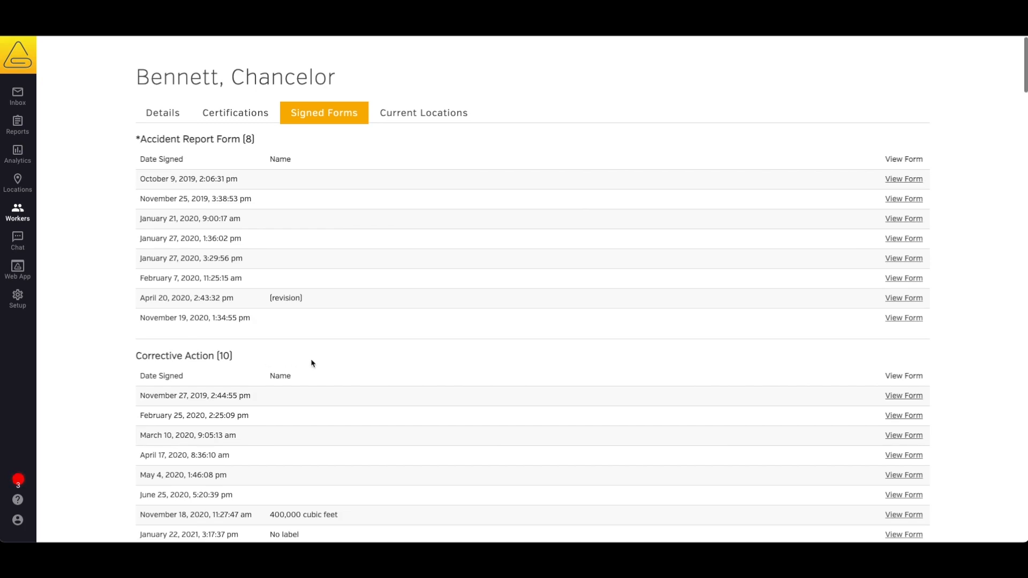
# View the signed November 18, 2020 Corrective Action form (400,000 cubic feet, Training Center)
pyautogui.scroll(-5, 312, 361)
pyautogui.scroll(-8, 312, 363)
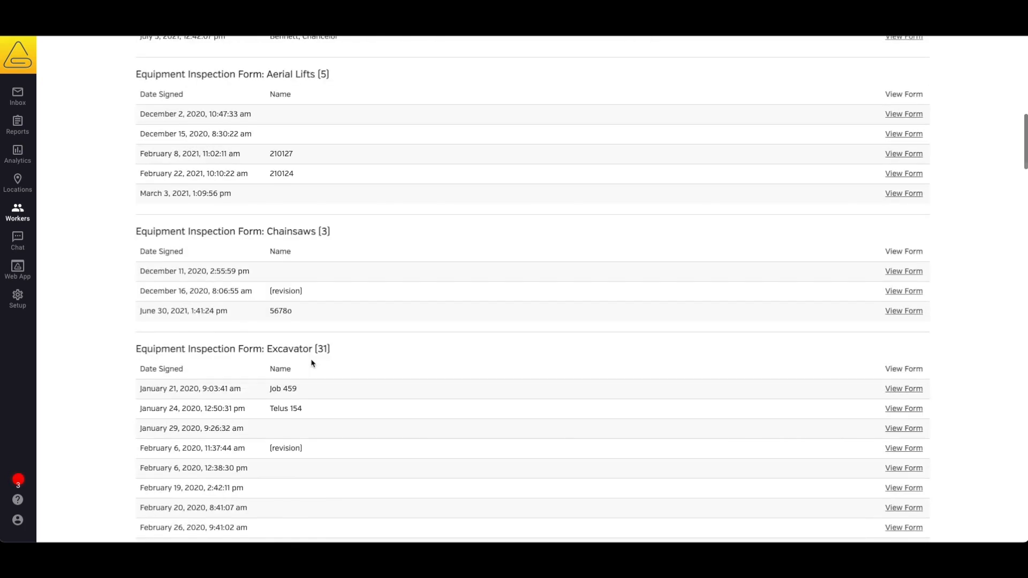
pyautogui.scroll(12, 312, 363)
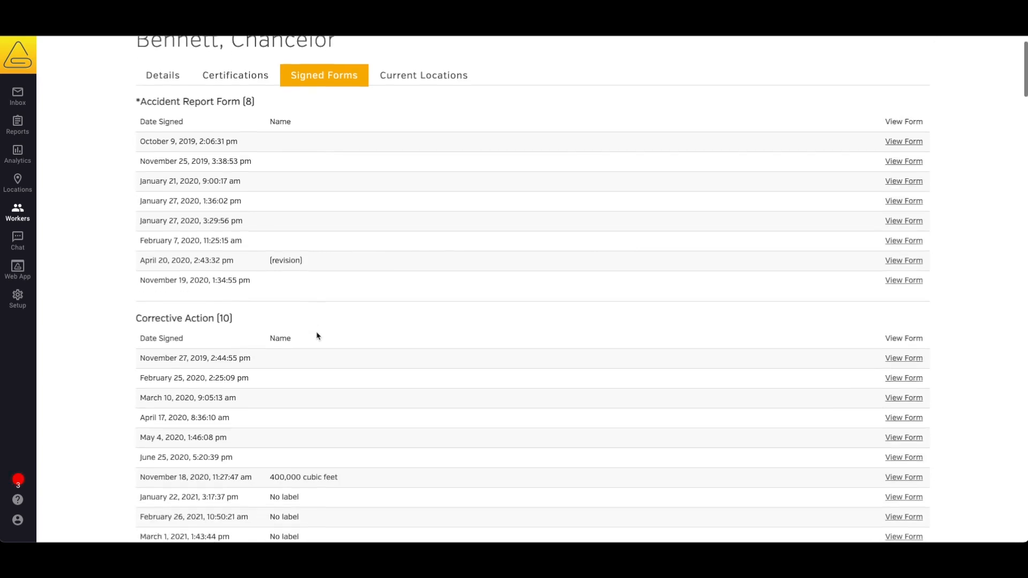
pyautogui.scroll(-1, 317, 336)
pyautogui.click(901, 411)
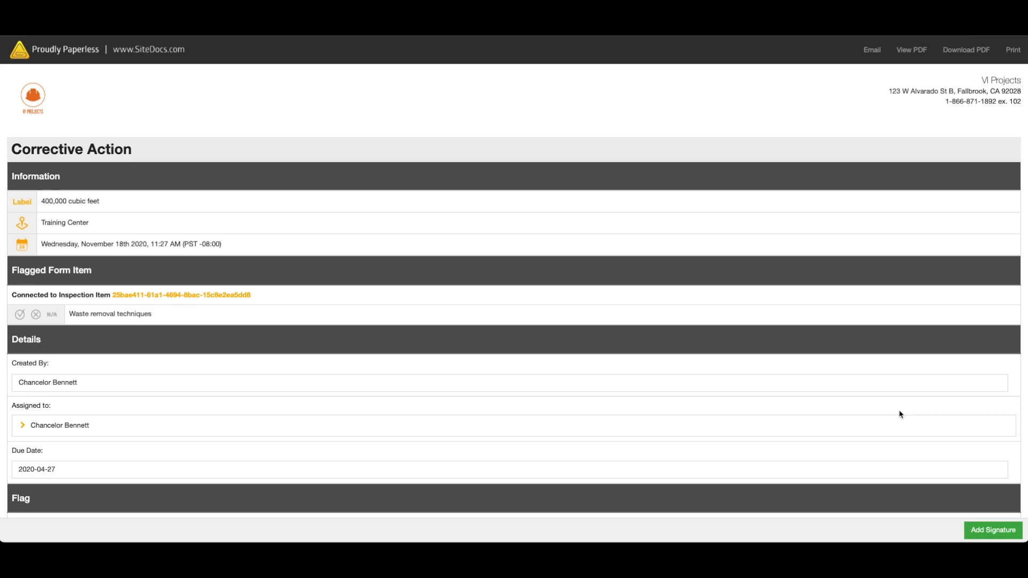
pyautogui.scroll(-3, 901, 414)
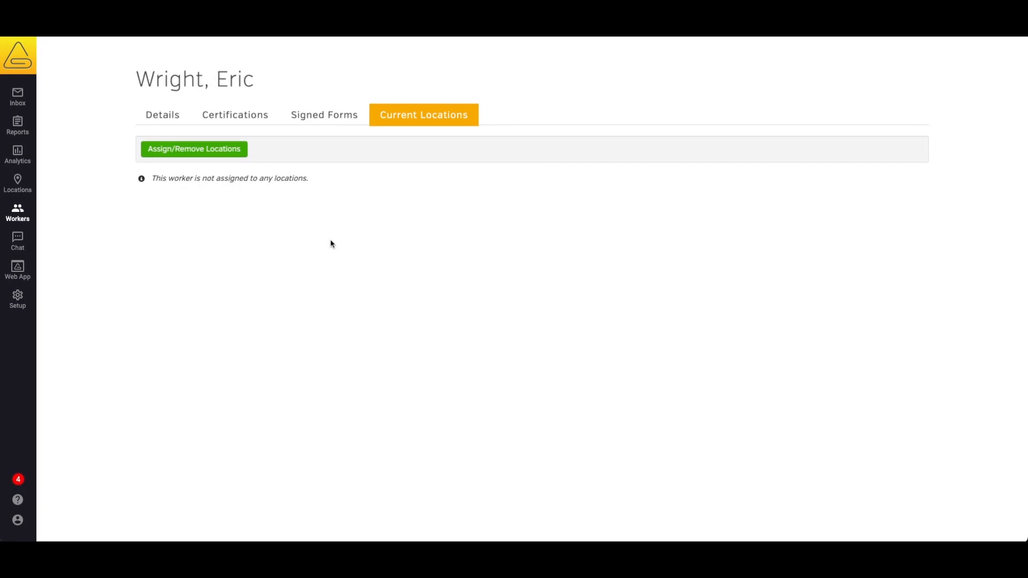
pyautogui.click(214, 155)
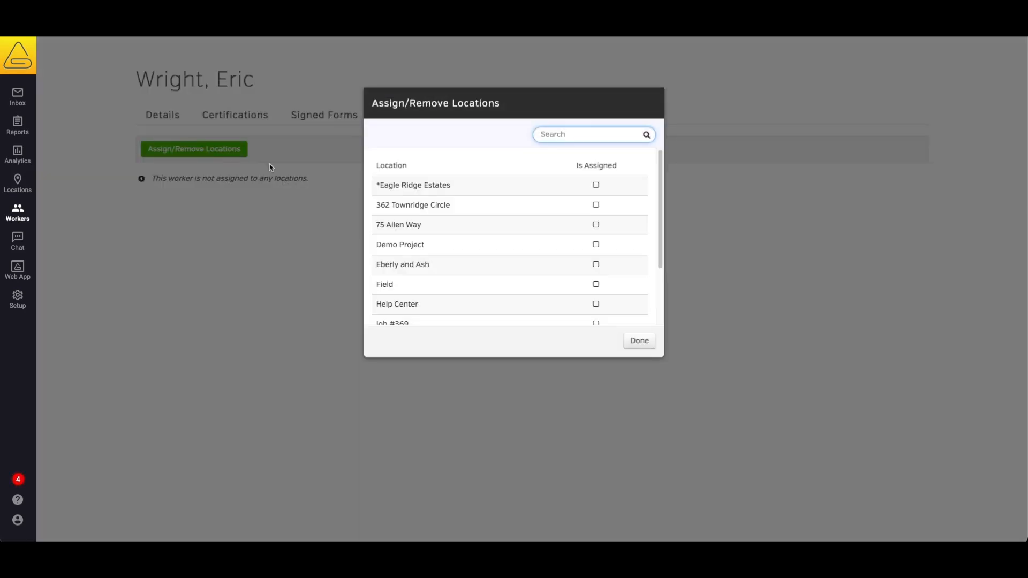
pyautogui.click(597, 186)
pyautogui.click(596, 205)
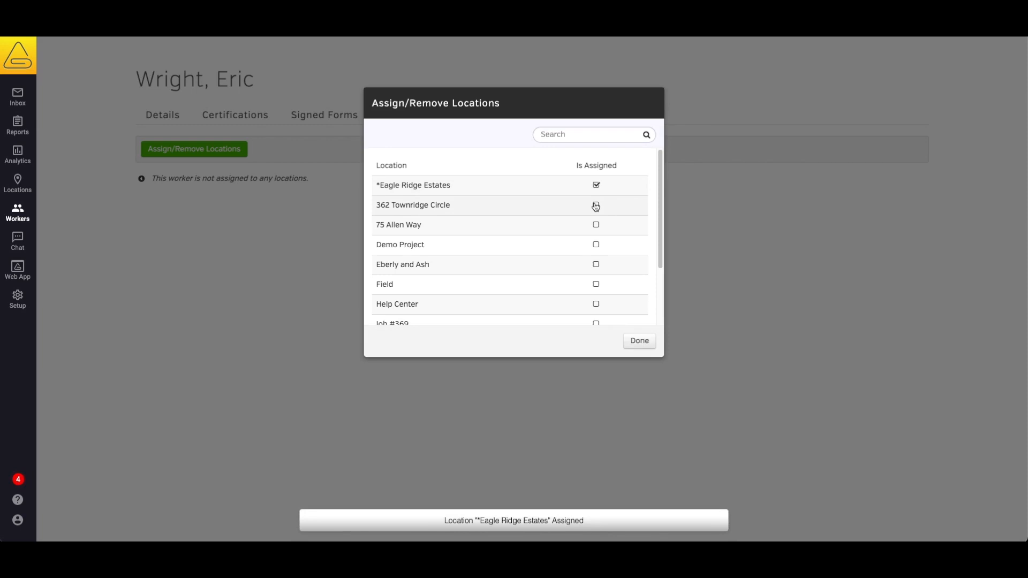
pyautogui.click(596, 225)
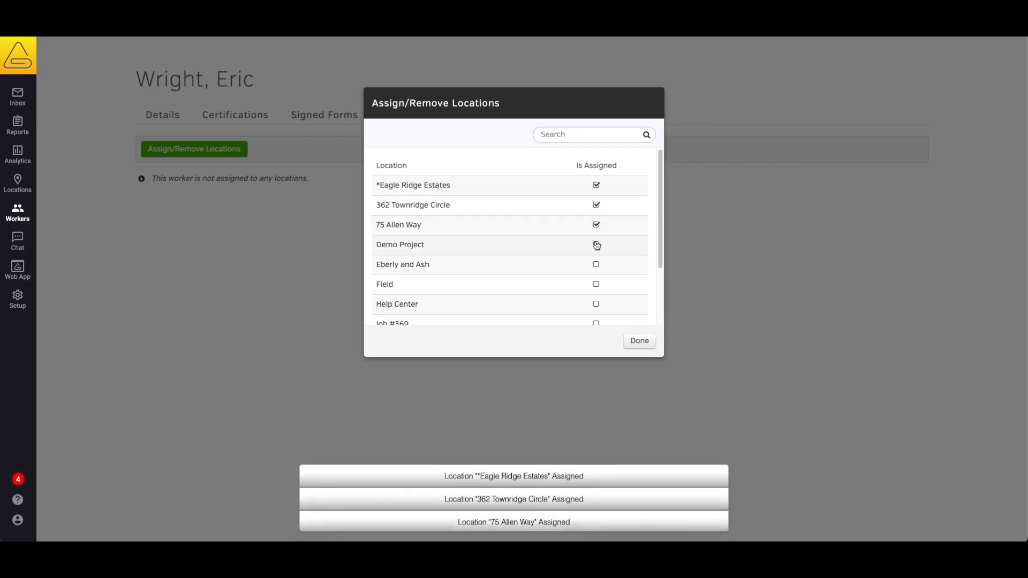
pyautogui.click(596, 265)
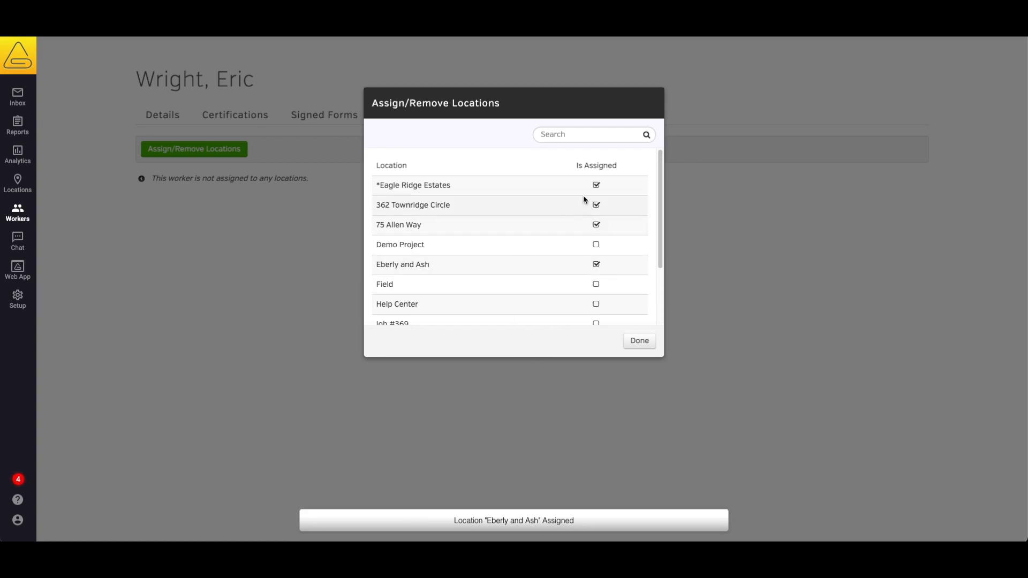
pyautogui.click(597, 206)
pyautogui.click(596, 323)
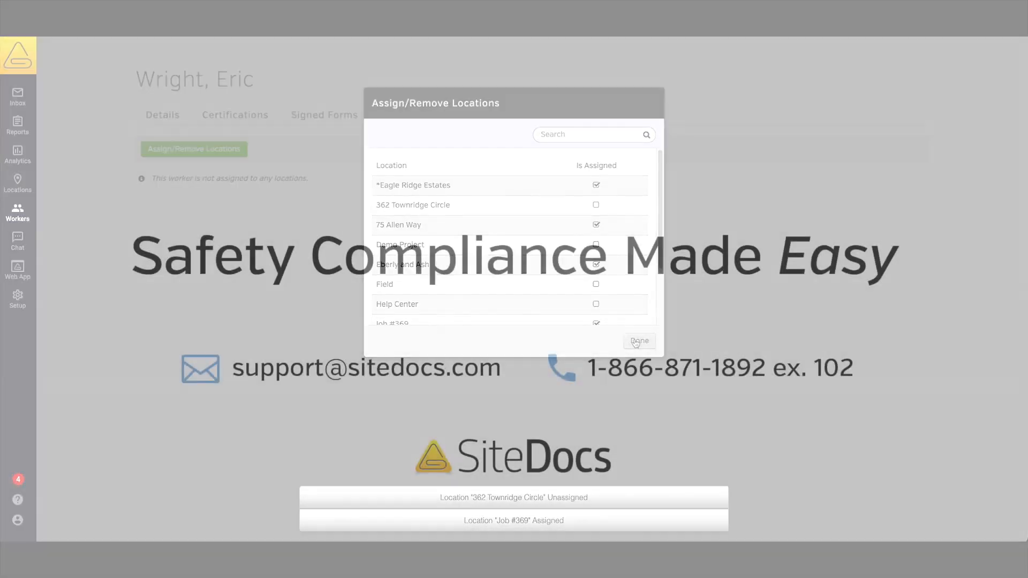